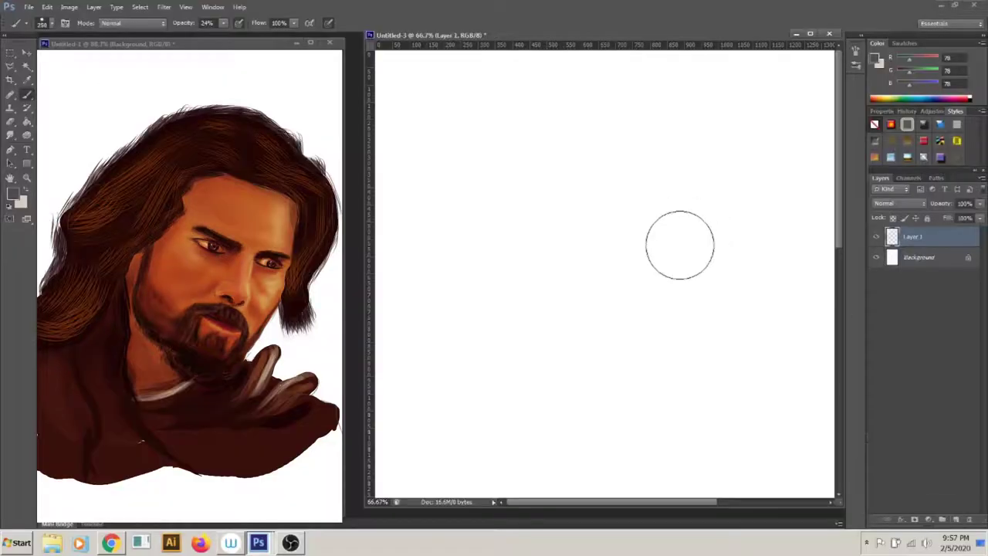
Sketch the grey outline of the head, face sides and chin.
left_click_drag(667, 132, 693, 263)
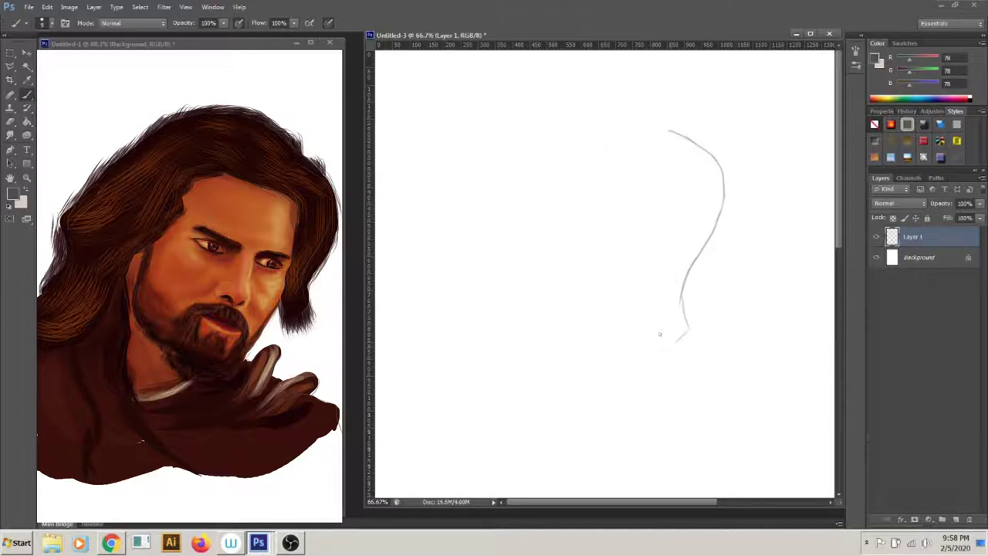
mouse_move(670, 176)
left_mouse_down()
mouse_move(666, 257)
mouse_move(618, 379)
mouse_move(585, 420)
mouse_move(466, 358)
mouse_move(463, 291)
left_mouse_up()
mouse_move(465, 246)
left_mouse_down()
mouse_move(435, 315)
mouse_move(509, 413)
left_mouse_up()
Sketch the hair's outer outline, nudging the sketch right with Free Transform.
left_click_drag(593, 63, 395, 164)
key("ctrl+t")
left_click_drag(452, 212, 497, 211)
key("Return")
left_click_drag(417, 224, 384, 319)
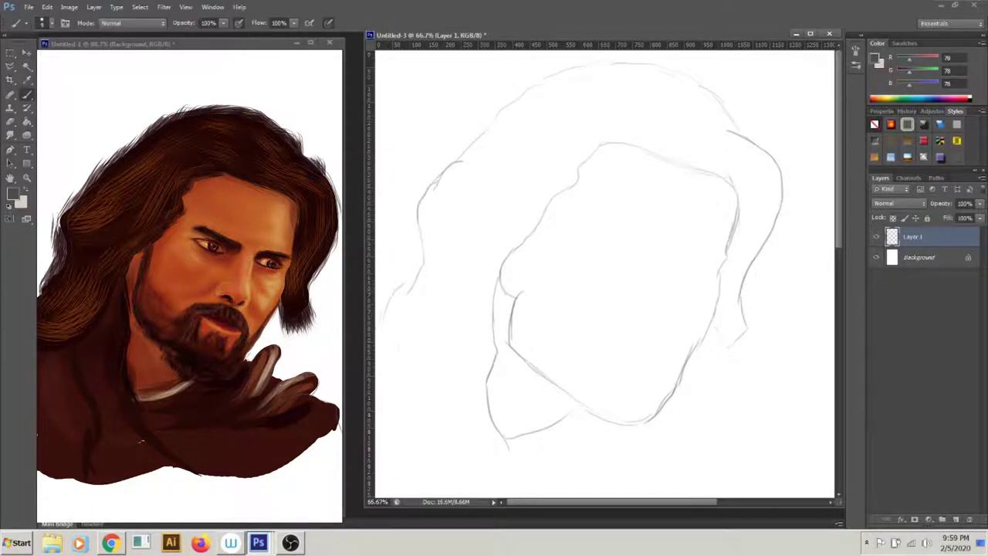
Sketch the chin and jaw lines.
left_click_drag(586, 409, 494, 454)
left_click_drag(494, 454, 483, 378)
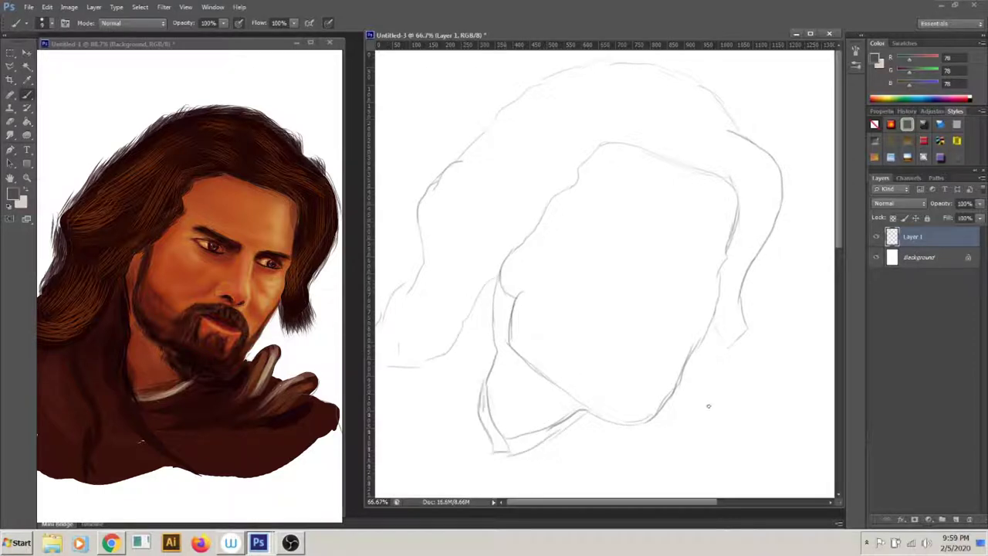
left_click_drag(669, 388, 627, 423)
Sketch the raised hand with its hooked curve and finger lines.
mouse_move(681, 392)
left_mouse_down()
mouse_move(753, 423)
mouse_move(791, 494)
left_mouse_up()
left_click_drag(698, 421, 662, 454)
left_click_drag(726, 428, 683, 470)
left_click_drag(752, 451, 679, 483)
left_click_drag(675, 398, 645, 457)
Add jaw lines near the hand and lines along the left cheek.
left_click_drag(718, 298, 683, 359)
left_click_drag(525, 256, 508, 324)
left_click_drag(528, 261, 540, 227)
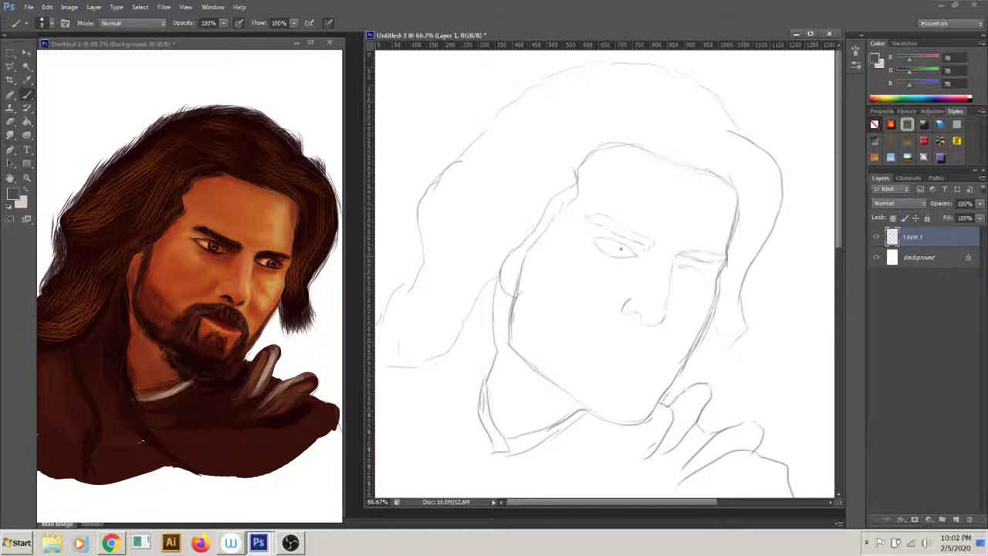
Copy the sketched eye to a new layer and reposition it.
key("l")
left_click_drag(586, 231, 602, 249)
key("ctrl+j")
key("v")
key("alt+bracketleft")
key("b")
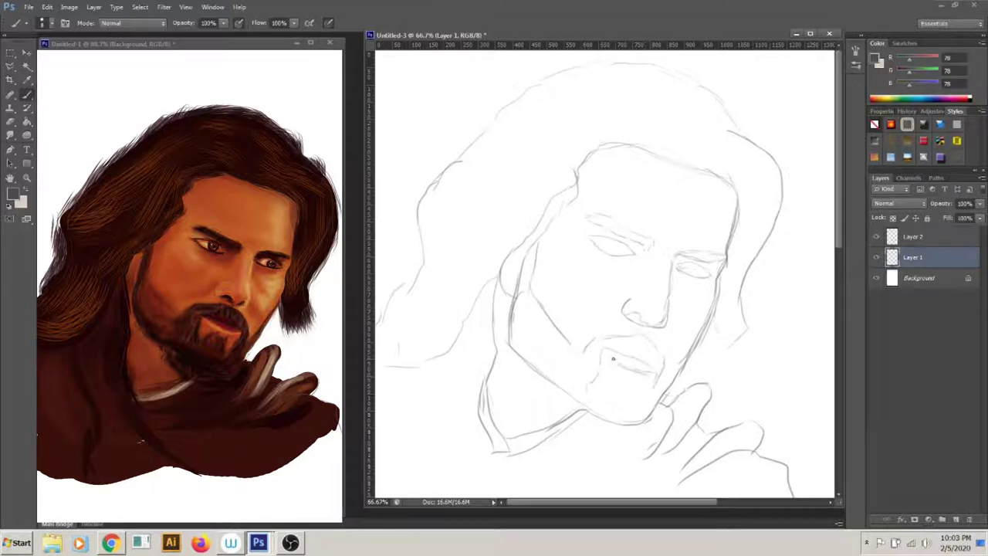
Sketch the lips, moustache and a line along the left face.
left_click_drag(593, 369, 591, 381)
left_click_drag(620, 333, 600, 334)
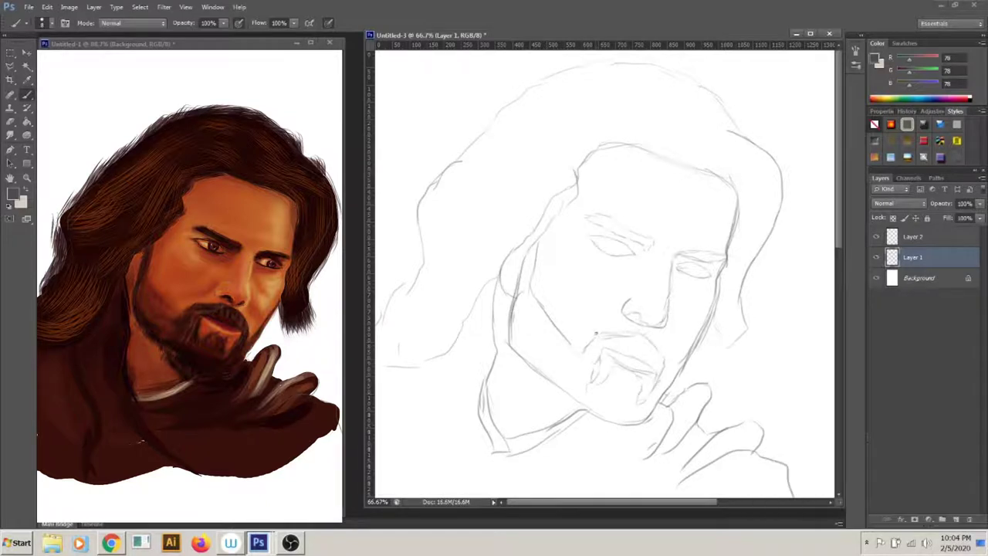
left_click_drag(577, 176, 532, 246)
Redraw the jaw line lower and erase the old jaw strokes.
left_click_drag(610, 420, 508, 454)
key("e")
left_click_drag(586, 405, 516, 433)
key("b")
left_click_drag(547, 352, 530, 366)
left_click_drag(623, 426, 578, 419)
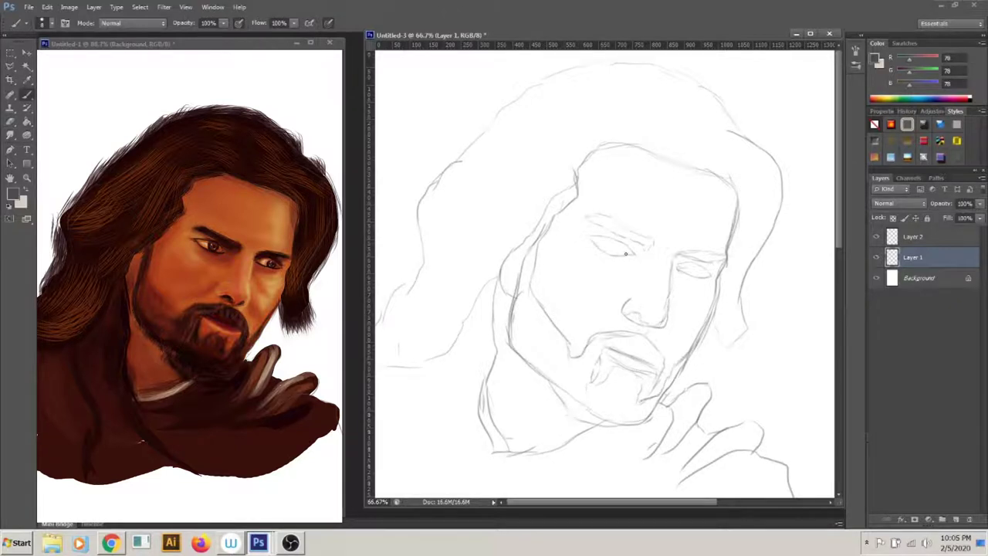
On a new layer, paint the face flat orange sampled from the reference.
left_click(247, 286, "alt")
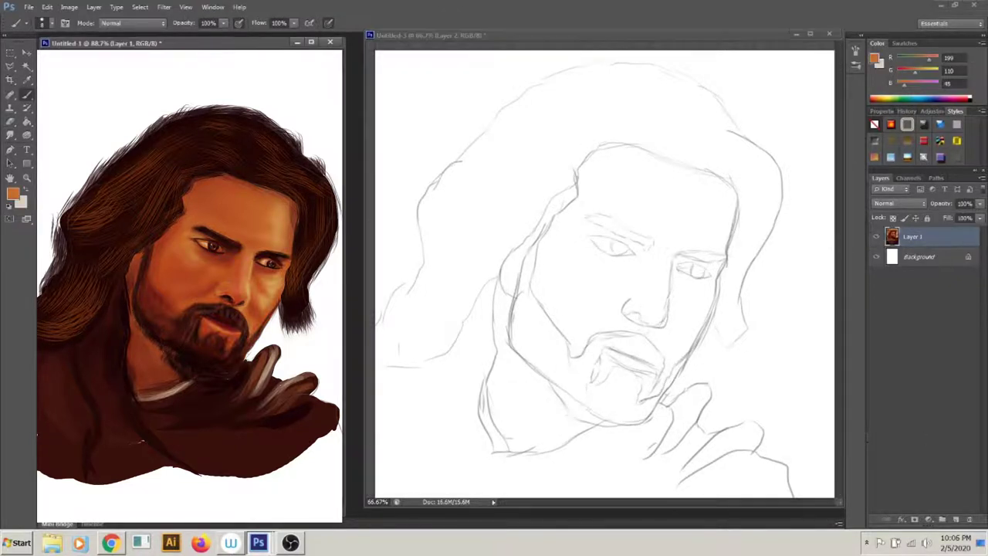
left_click(840, 282)
key("ctrl+shift+alt+n")
mouse_move(569, 182)
left_mouse_down()
mouse_move(651, 353)
mouse_move(552, 385)
mouse_move(656, 224)
mouse_move(594, 352)
left_mouse_up()
key("F5")
key("F5")
key("bracketleft")
left_click_drag(718, 294, 648, 417)
left_click_drag(494, 278, 482, 430)
On another new layer, outline the face, jaw and side hair strands in dark brown.
key("ctrl+shift+alt+n")
left_click(155, 433, "alt")
mouse_move(488, 284)
left_mouse_down()
mouse_move(498, 452)
mouse_move(598, 424)
left_mouse_up()
mouse_move(489, 287)
left_mouse_down()
mouse_move(468, 328)
mouse_move(375, 373)
mouse_move(467, 436)
left_mouse_up()
left_click_drag(488, 336, 502, 470)
mouse_move(598, 439)
left_mouse_down()
mouse_move(660, 407)
mouse_move(722, 447)
mouse_move(764, 428)
mouse_move(788, 494)
left_mouse_up()
Fill the hand and lower body with dark brown using a larger brush.
left_click_drag(783, 491, 517, 491)
mouse_move(687, 447)
left_mouse_down()
mouse_move(778, 494)
mouse_move(657, 417)
mouse_move(617, 448)
left_mouse_up()
key("bracketright")
key("bracketright")
key("bracketright")
left_click_drag(452, 386, 494, 479)
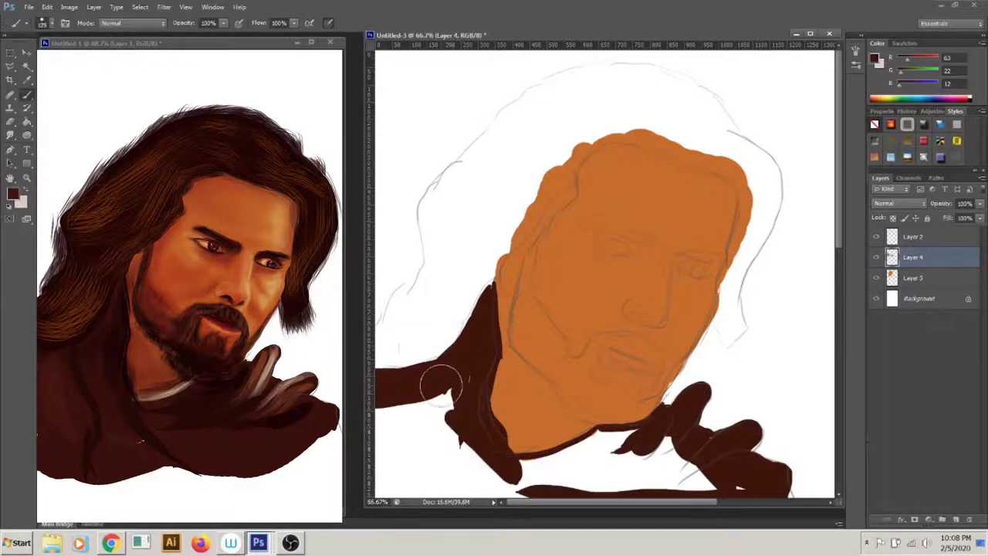
left_click_drag(386, 371, 695, 471)
On a new hair layer, paint the solid dark brown hair mass.
key("ctrl+shift+alt+n")
key("bracketleft")
key("bracketleft")
key("bracketleft")
mouse_move(725, 139)
left_mouse_down()
mouse_move(770, 168)
mouse_move(729, 339)
mouse_move(726, 263)
mouse_move(617, 138)
mouse_move(487, 284)
left_mouse_up()
mouse_move(741, 143)
left_mouse_down()
mouse_move(707, 101)
mouse_move(409, 212)
mouse_move(386, 324)
mouse_move(468, 254)
mouse_move(473, 268)
mouse_move(510, 227)
mouse_move(655, 139)
mouse_move(760, 201)
mouse_move(730, 325)
left_mouse_up()
mouse_move(709, 158)
left_mouse_down()
mouse_move(541, 104)
mouse_move(468, 185)
mouse_move(458, 244)
left_mouse_up()
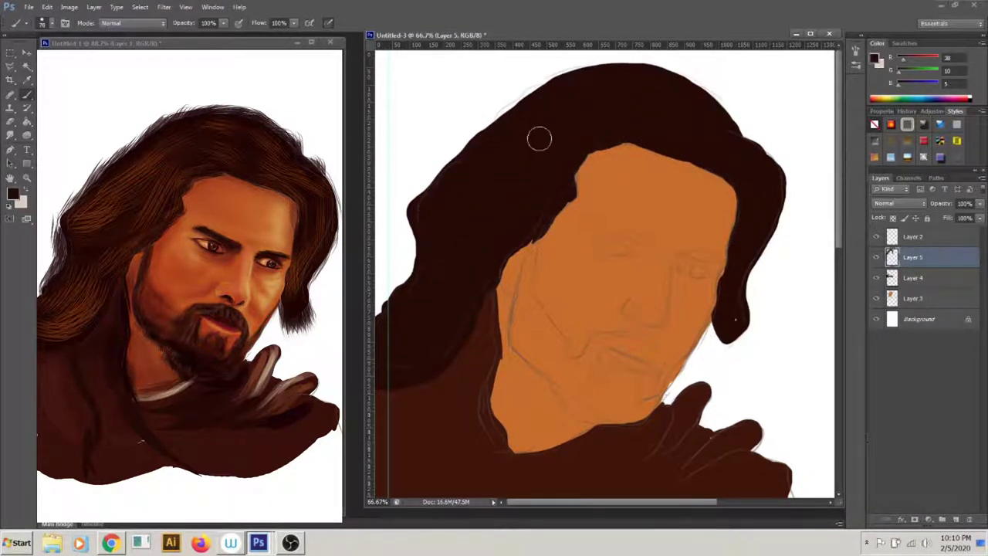
left_click_drag(780, 189, 748, 190)
left_click_drag(779, 223, 764, 139)
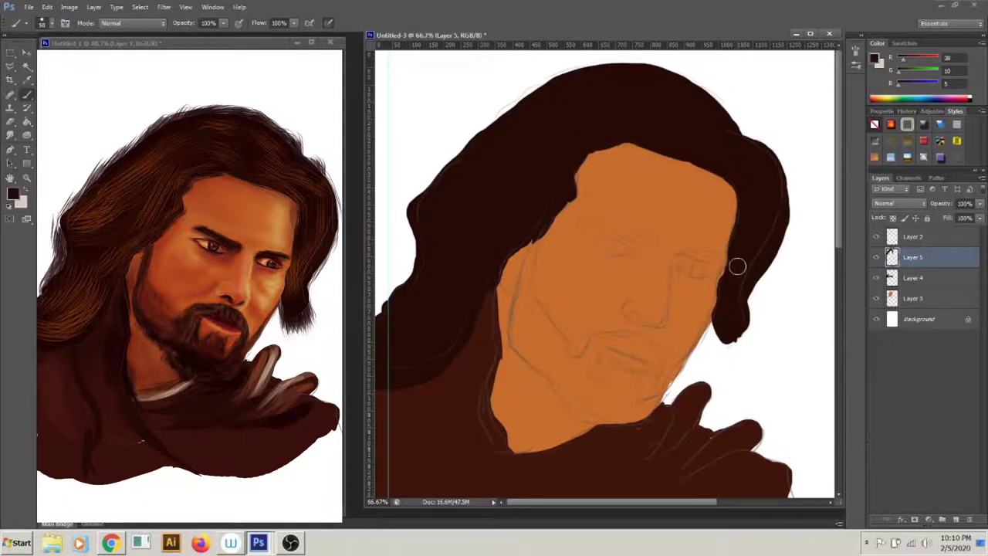
Lighten the right side of the face with a sampled light skin tone.
left_click(913, 298)
key("i")
key("b")
mouse_move(710, 207)
left_mouse_down()
mouse_move(664, 374)
mouse_move(718, 247)
left_mouse_up()
Shade the lower-left jaw, cheek and forehead with darker brown at 25% opacity.
key("0")
key("6")
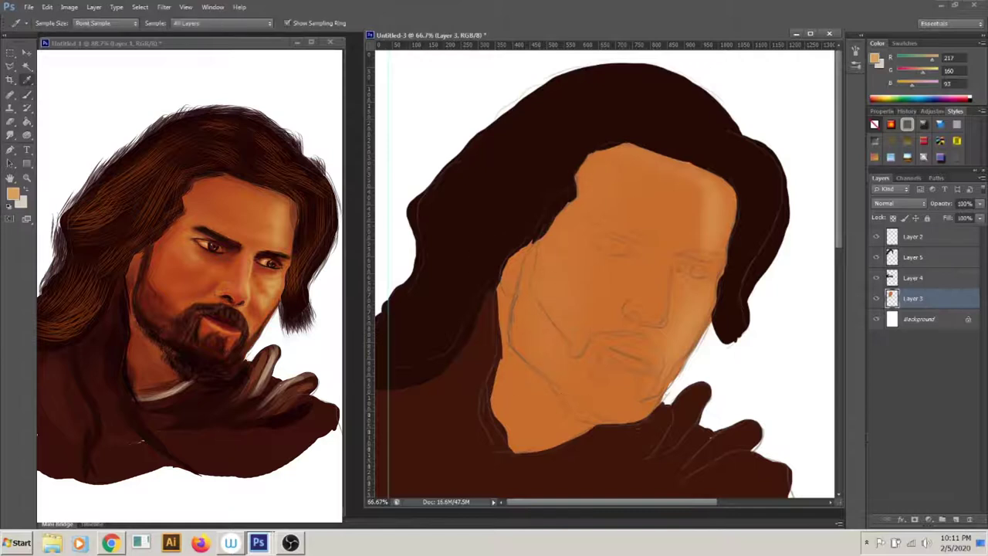
left_click(560, 294, "alt")
key("2")
key("5")
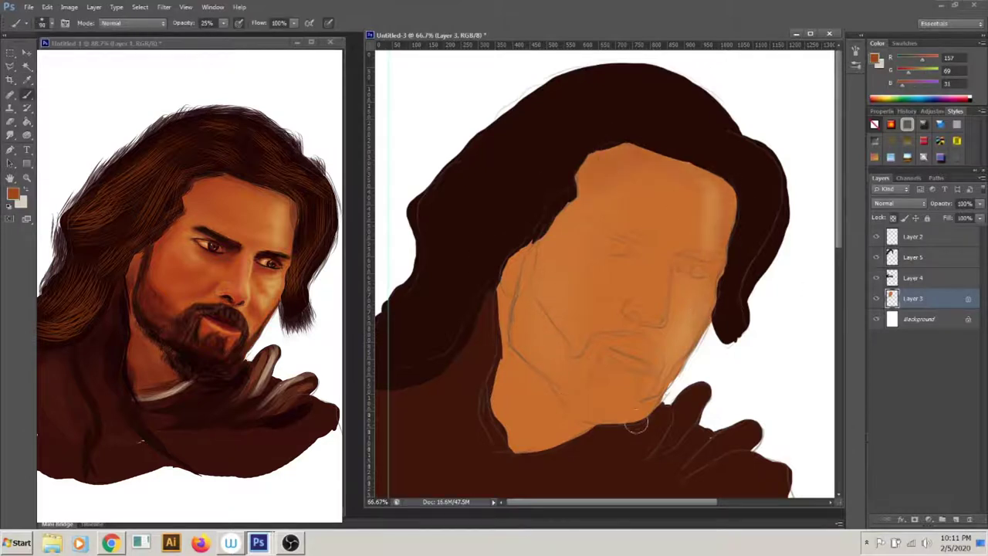
left_click_drag(529, 387, 533, 432)
left_click_drag(544, 325, 575, 363)
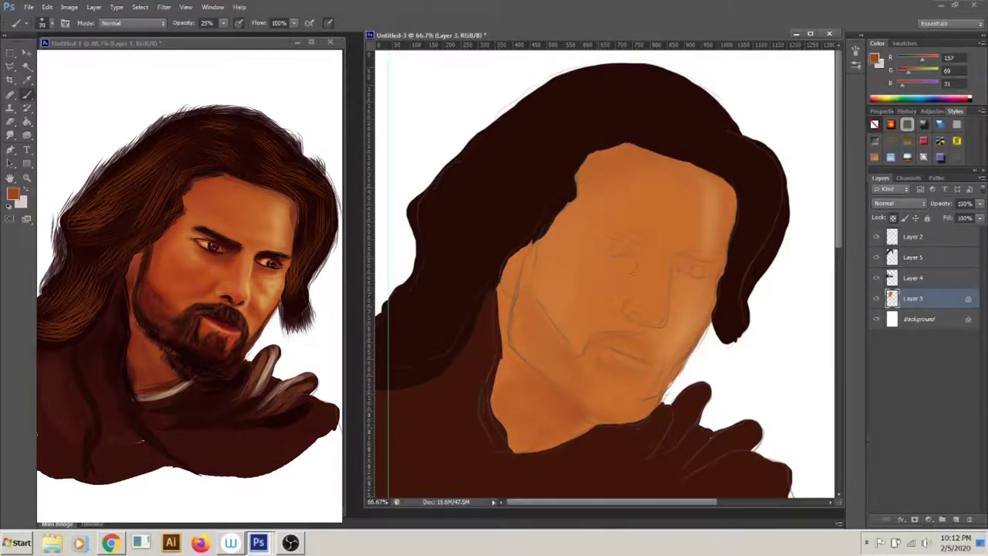
left_click_drag(591, 161, 628, 177)
At full opacity, paint dark brown eyebrows, moustache, chin beard and left jaw line.
left_click(505, 237, "alt")
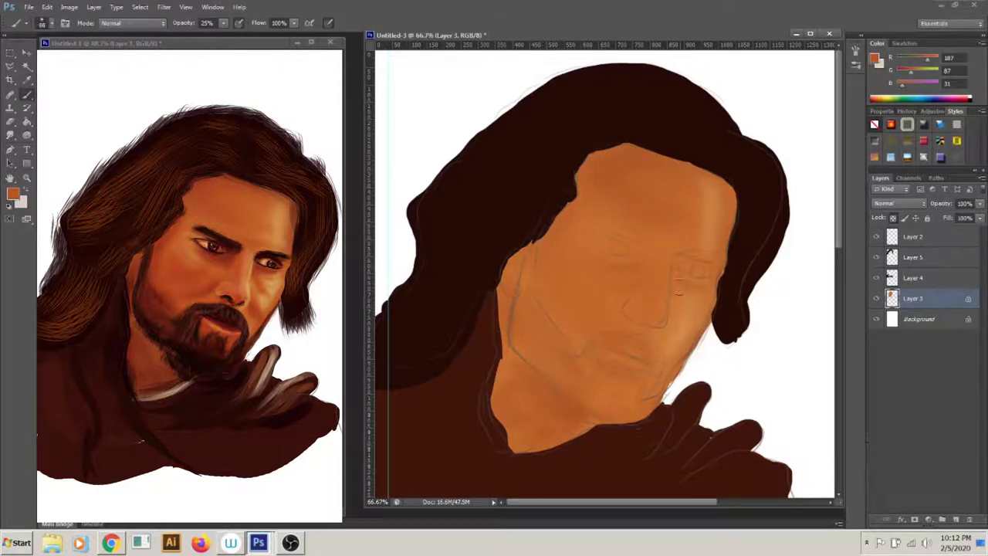
key("alt+bracketright")
key("alt+bracketright")
key("0")
left_click(549, 85, "alt")
left_click_drag(634, 241, 589, 218)
left_click_drag(721, 260, 680, 253)
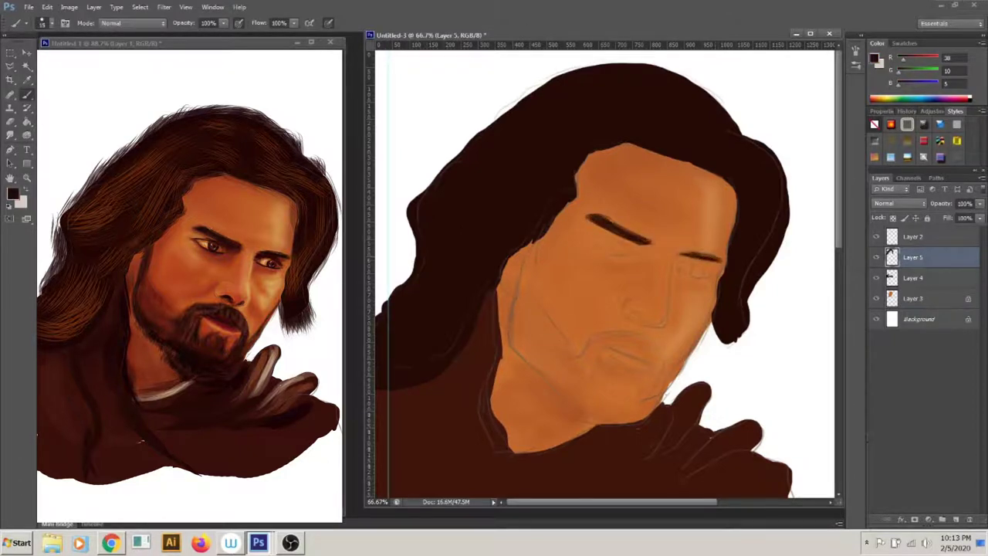
mouse_move(603, 330)
left_mouse_down()
mouse_move(645, 348)
mouse_move(580, 380)
mouse_move(662, 364)
mouse_move(624, 421)
mouse_move(571, 392)
mouse_move(509, 302)
mouse_move(534, 243)
left_mouse_up()
mouse_move(588, 366)
left_mouse_down()
mouse_move(571, 389)
mouse_move(653, 411)
left_mouse_up()
mouse_move(615, 378)
left_mouse_down()
mouse_move(580, 407)
mouse_move(630, 399)
left_mouse_up()
mouse_move(593, 363)
left_mouse_down()
mouse_move(574, 384)
mouse_move(508, 295)
left_mouse_up()
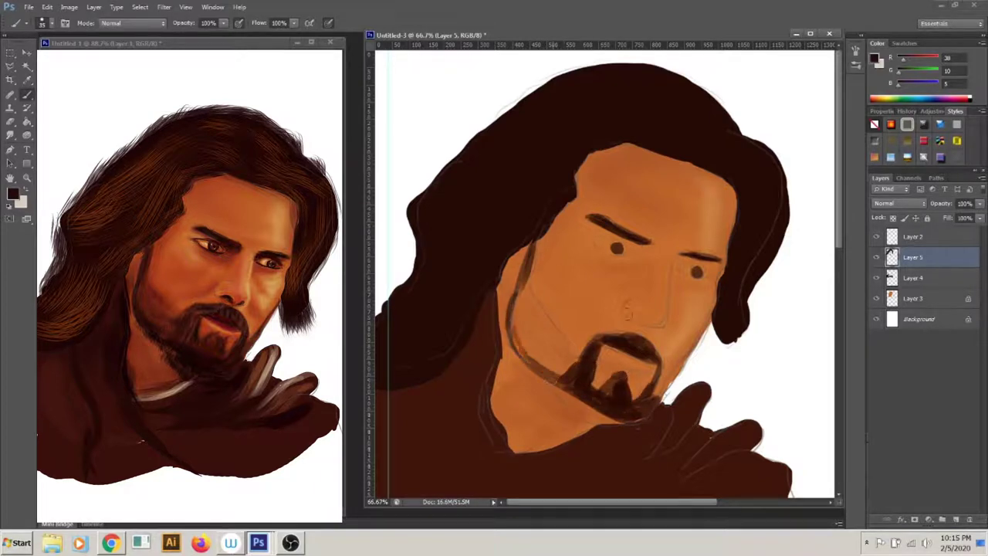
Sample a light tan and lower the brush opacity to about 21%.
left_click(913, 298)
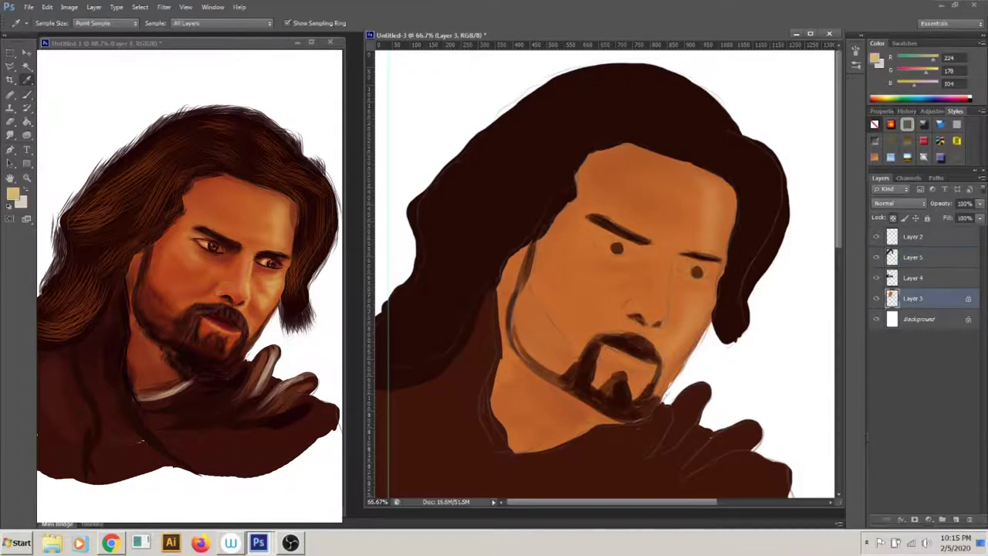
left_click(51, 23)
key("Escape")
key("2")
key("7")
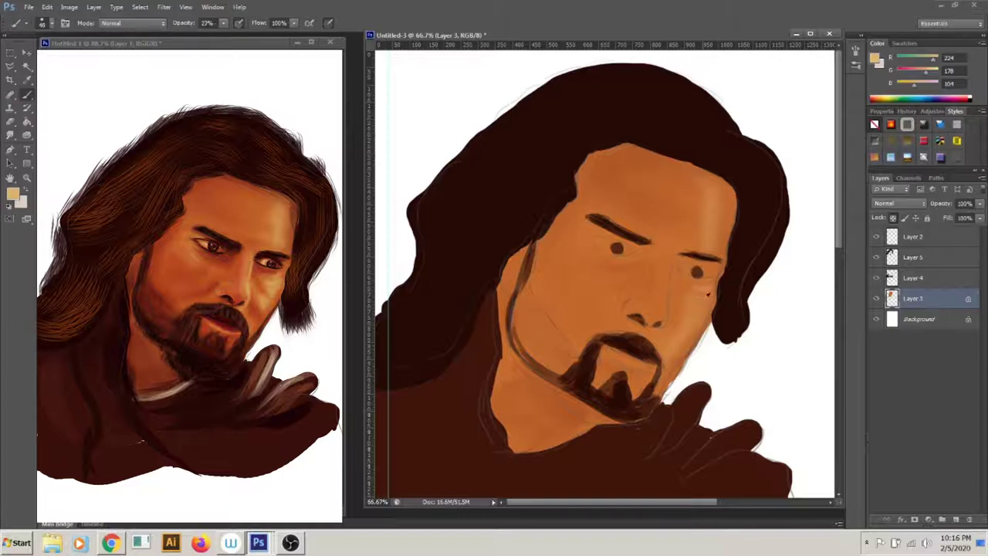
key("alt+bracketright")
key("alt+bracketright")
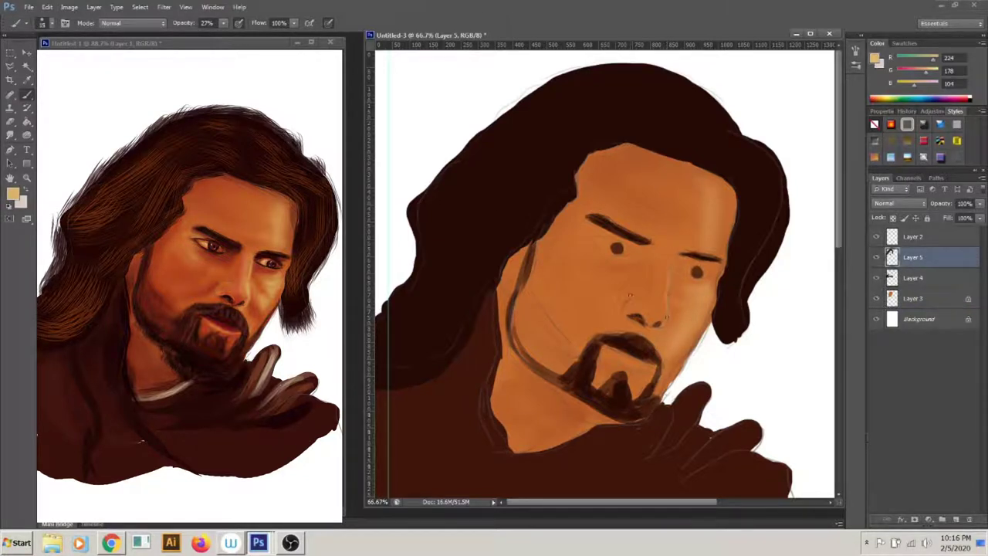
key("2")
key("1")
On the skin layer, darken above the right eye and shade the left cheek.
left_click(660, 331, "alt")
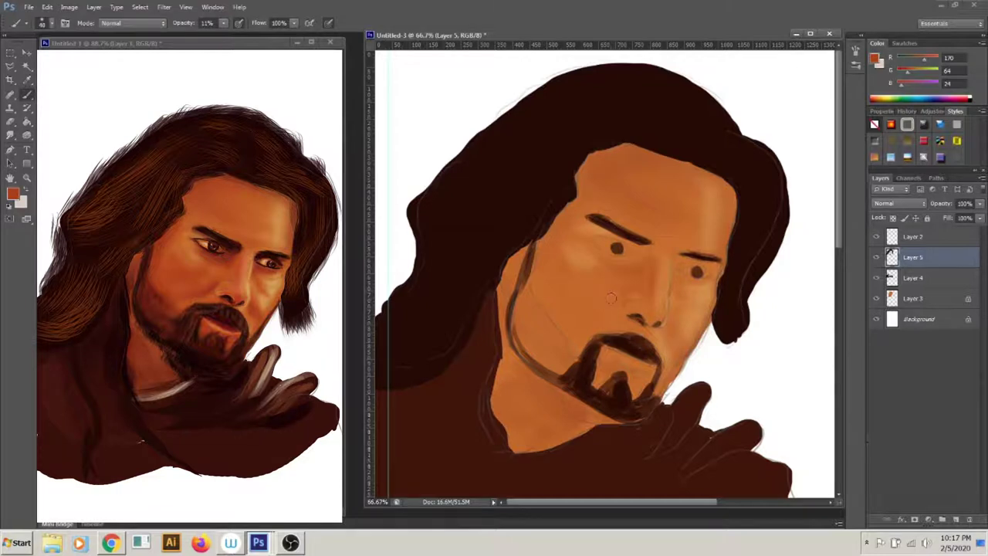
left_click(617, 248, "alt")
key("alt+bracketleft")
key("alt+bracketleft")
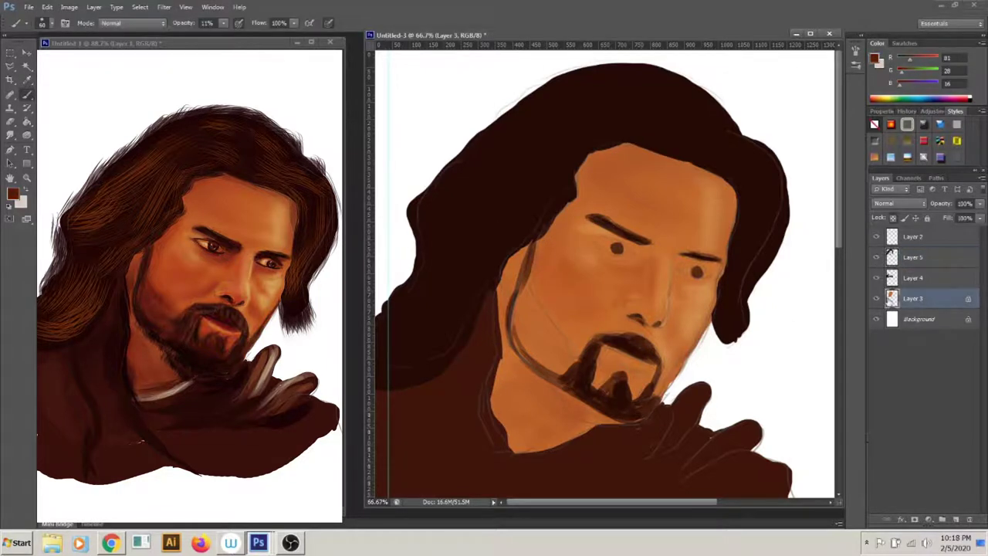
left_click_drag(681, 261, 722, 265)
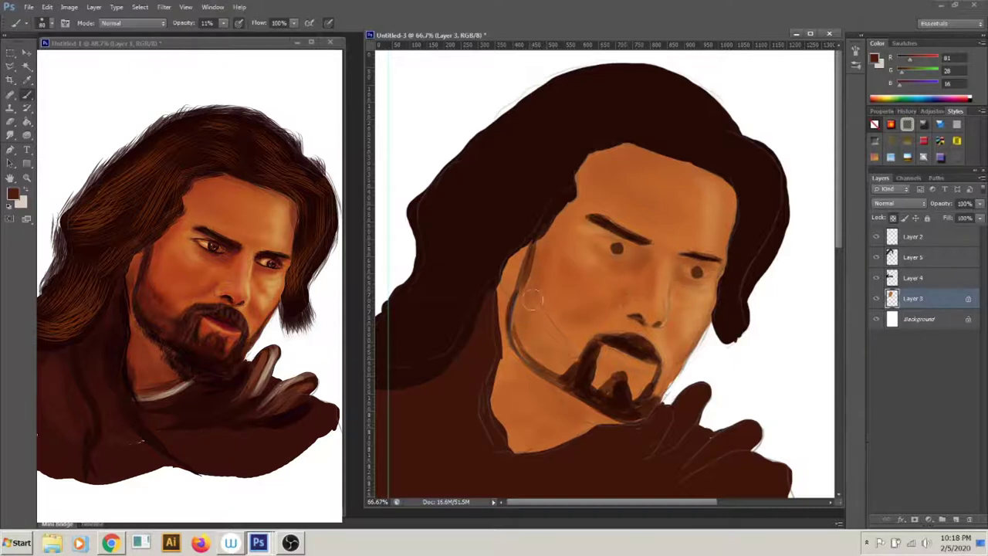
left_click_drag(533, 282, 569, 369)
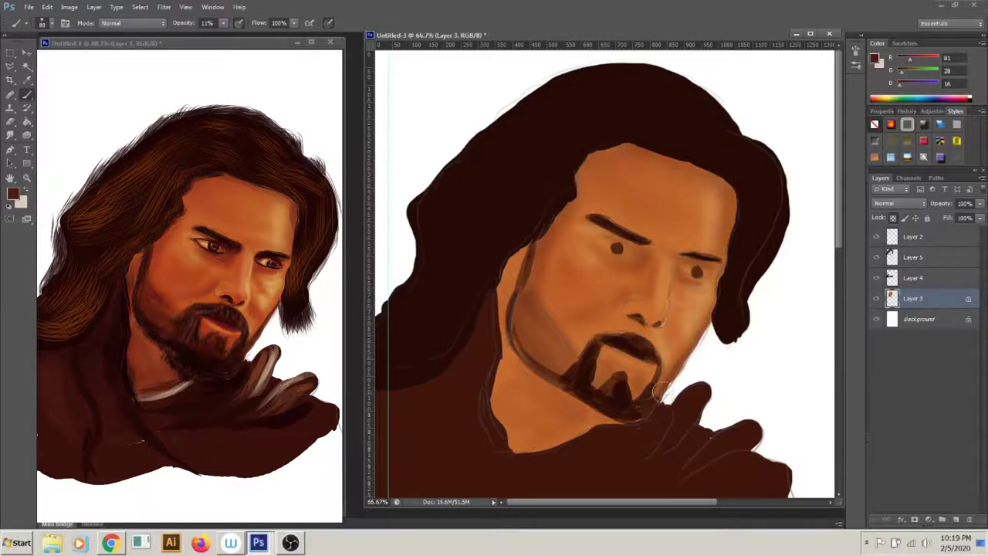
Zoomed in, shade under the brows and around the right eye with sampled tones.
scroll(571, 270, "up", 3)
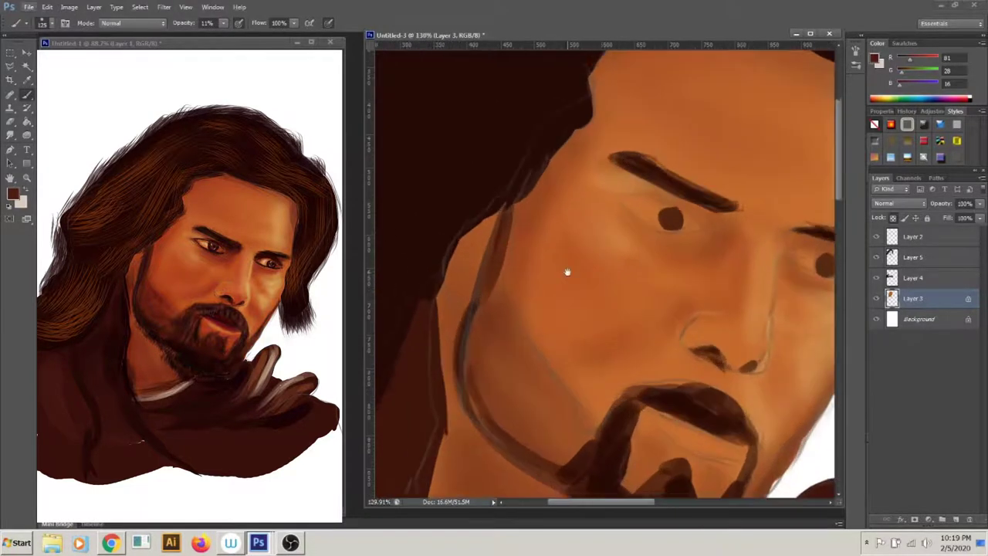
left_click_drag(663, 246, 714, 212)
key("alt+bracketright")
key("alt+bracketright")
left_click(695, 224, "alt")
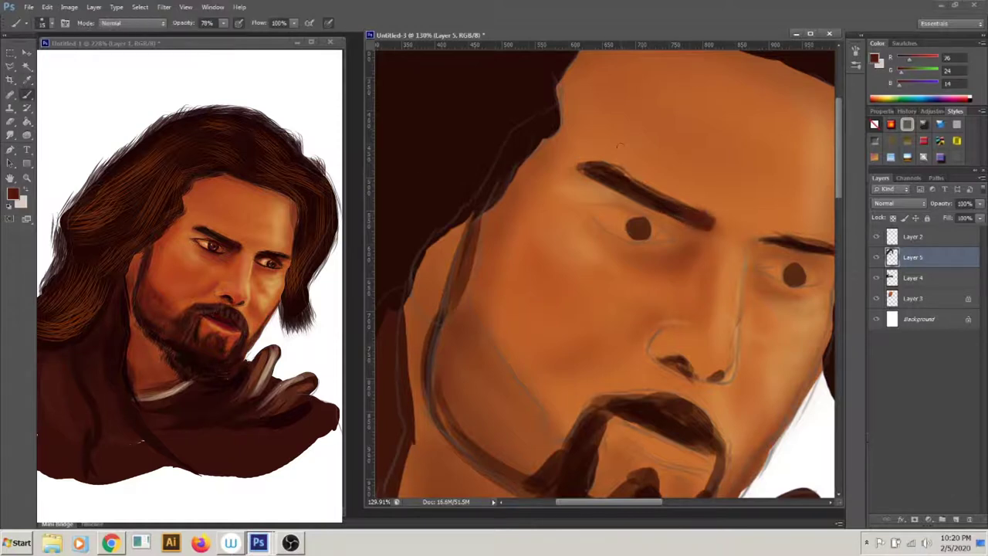
left_click(601, 167, "alt")
key("alt+bracketleft")
key("alt+bracketleft")
left_click(408, 180, "alt")
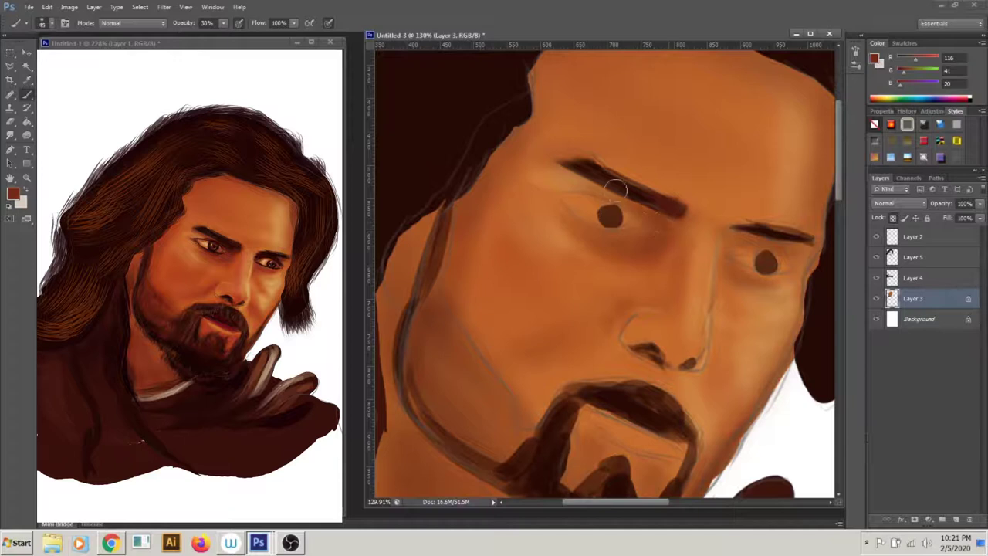
left_click_drag(751, 274, 719, 261)
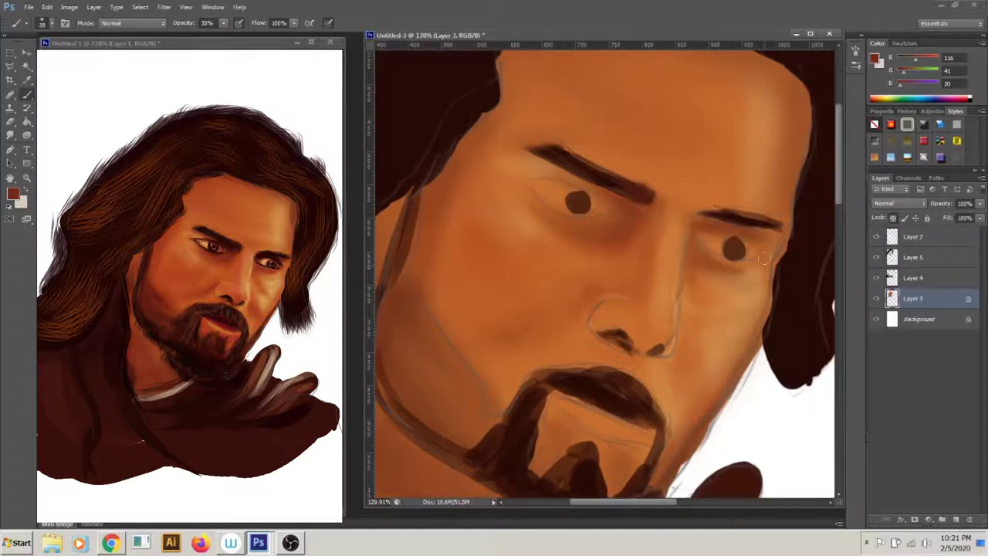
left_click(470, 230, "alt")
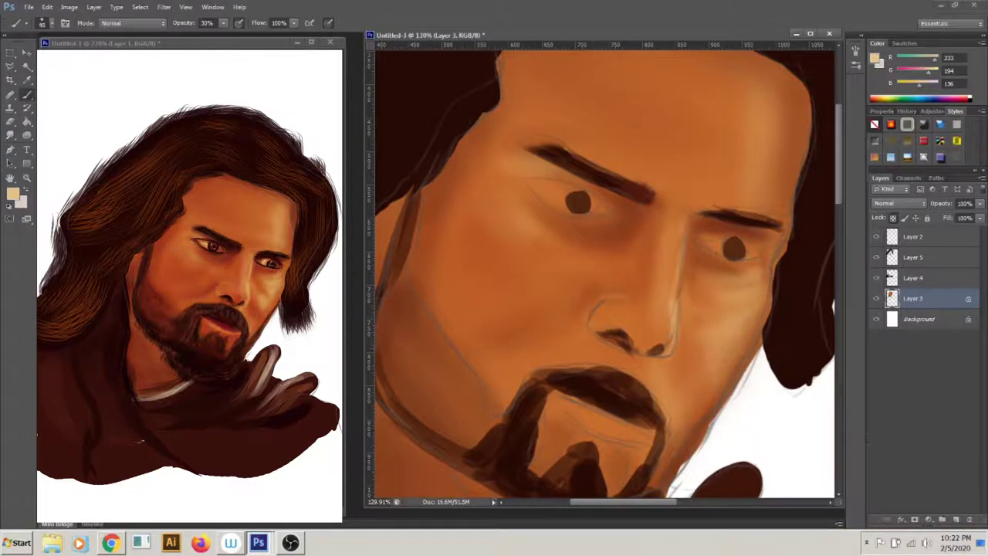
Darken the moustache and beard in dark brown with a smaller brush.
left_click(610, 378, "alt")
left_click(912, 257)
left_click_drag(540, 371, 656, 386)
left_click(51, 23)
key("bracketleft")
left_click_drag(540, 359, 618, 367)
left_click_drag(502, 409, 590, 359)
left_click_drag(664, 417, 645, 463)
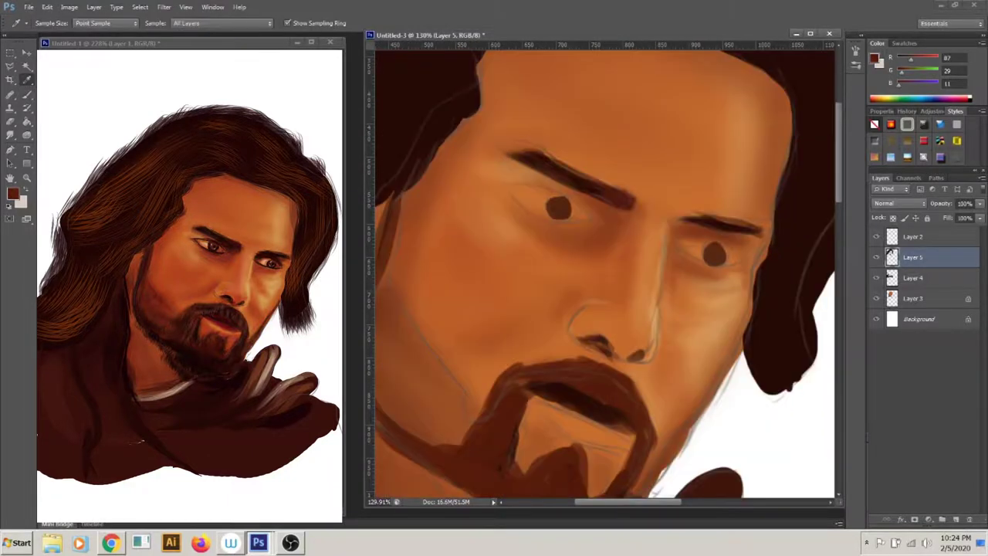
left_click(715, 214)
Thicken the right eyebrow, soften the left brow at 32%, and darken the right lower lid.
key("b")
left_click_drag(678, 225, 741, 233)
key("3")
key("2")
mouse_move(588, 196)
left_mouse_down()
mouse_move(580, 197)
mouse_move(589, 220)
left_mouse_up()
key("0")
left_click_drag(674, 247, 706, 260)
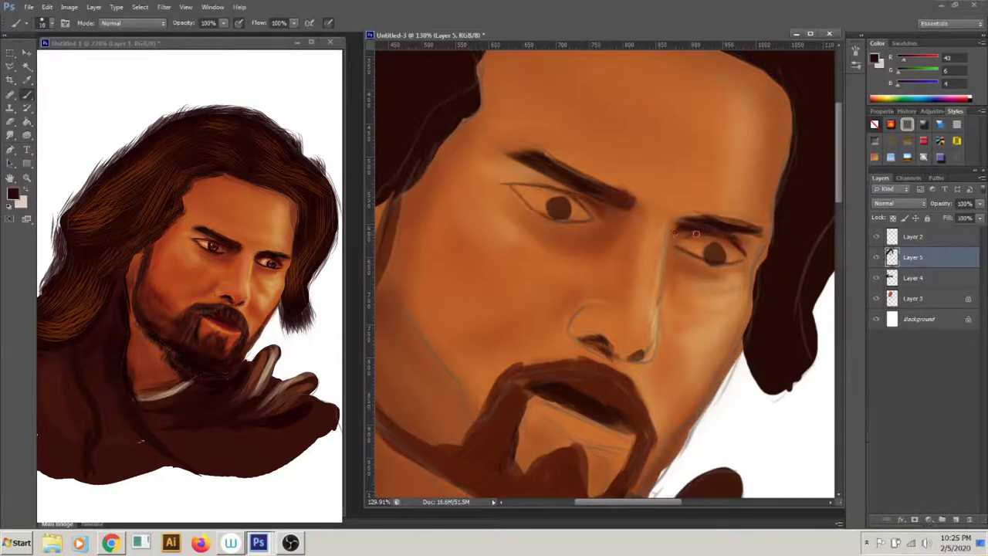
Erase the hair edge at the right temple on Layer 2.
key("e")
key("alt+bracketright")
left_click_drag(788, 147, 785, 179)
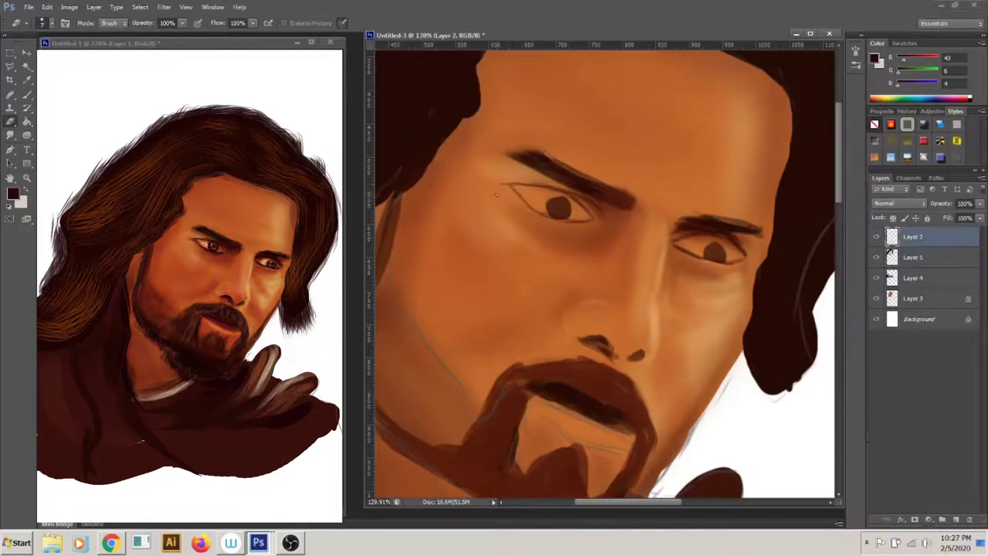
Repaint the left eye's lids and iris darker and deepen the right lower lid.
key("b")
left_click_drag(506, 184, 590, 222)
mouse_move(546, 195)
left_mouse_down()
mouse_move(575, 222)
mouse_move(575, 212)
left_mouse_up()
mouse_move(513, 184)
left_mouse_down()
mouse_move(573, 190)
mouse_move(581, 224)
left_mouse_up()
key("ctrl+z")
left_click_drag(513, 189, 585, 223)
mouse_move(693, 261)
left_mouse_down()
mouse_move(743, 246)
mouse_move(676, 230)
left_mouse_up()
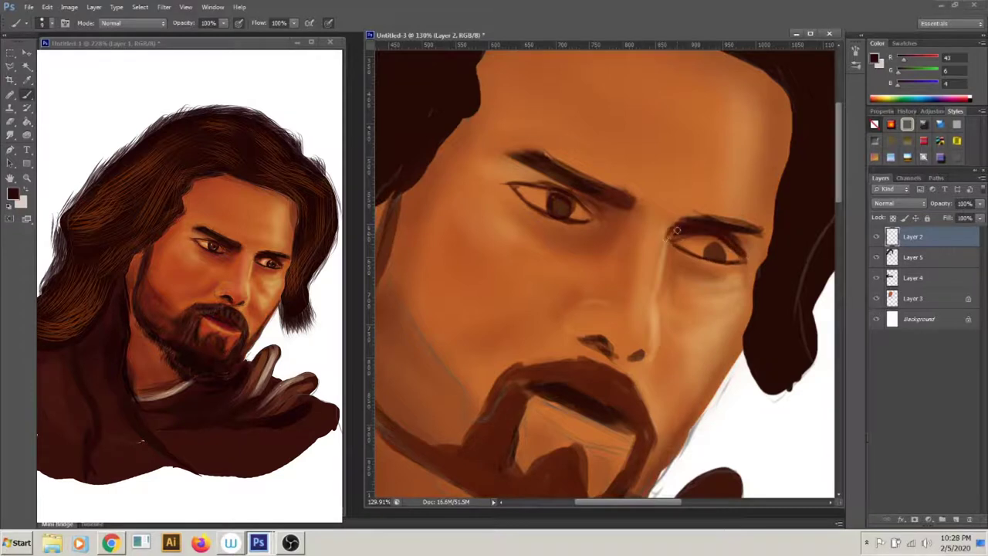
Sample reddish and orange skin tones from the face for Layer 3.
left_click(636, 266, "alt")
key("alt+bracketleft")
key("alt+bracketleft")
key("alt+bracketleft")
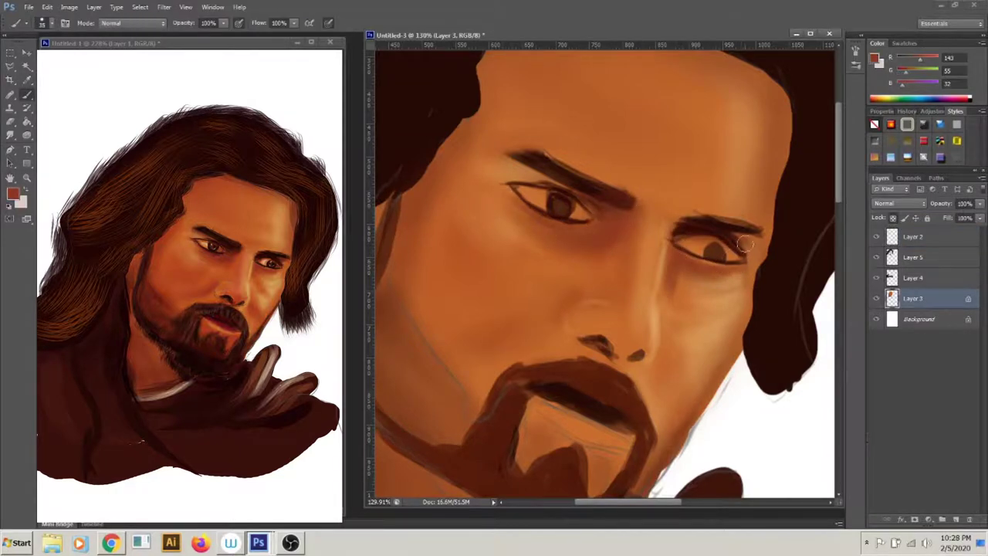
left_click(607, 222, "alt")
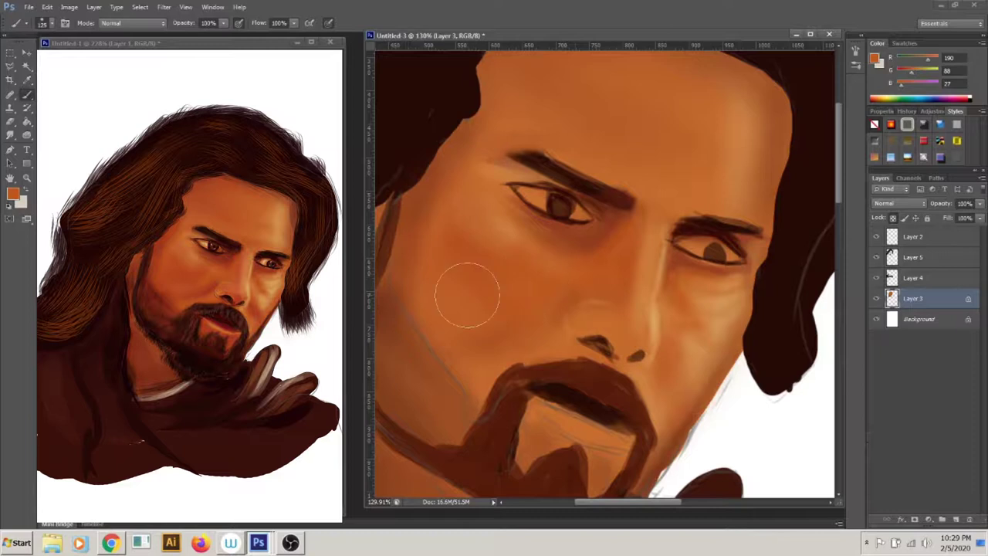
Paint the nostril outline dark red at full opacity, using skin tones sampled beside the nose.
scroll(664, 301, "up", 1)
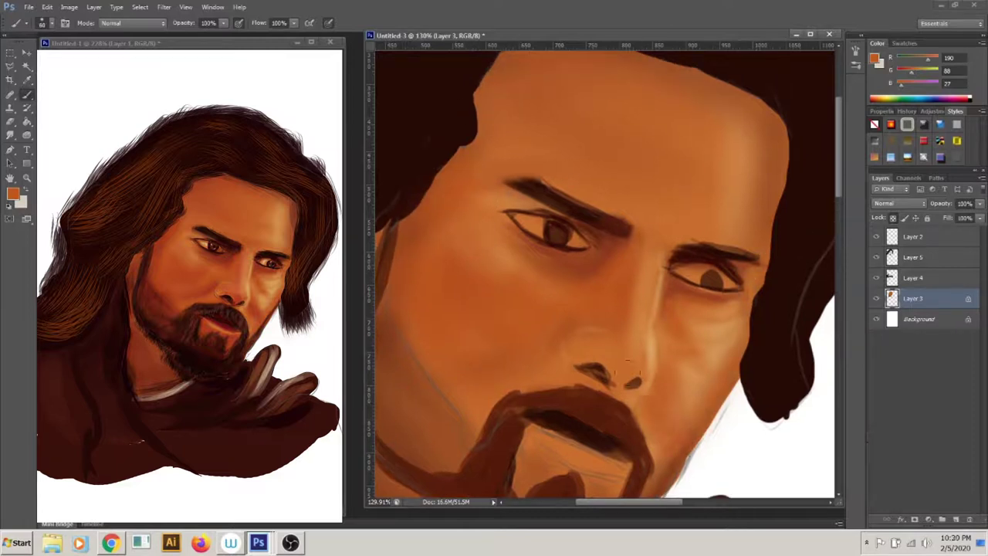
left_click(635, 287, "alt")
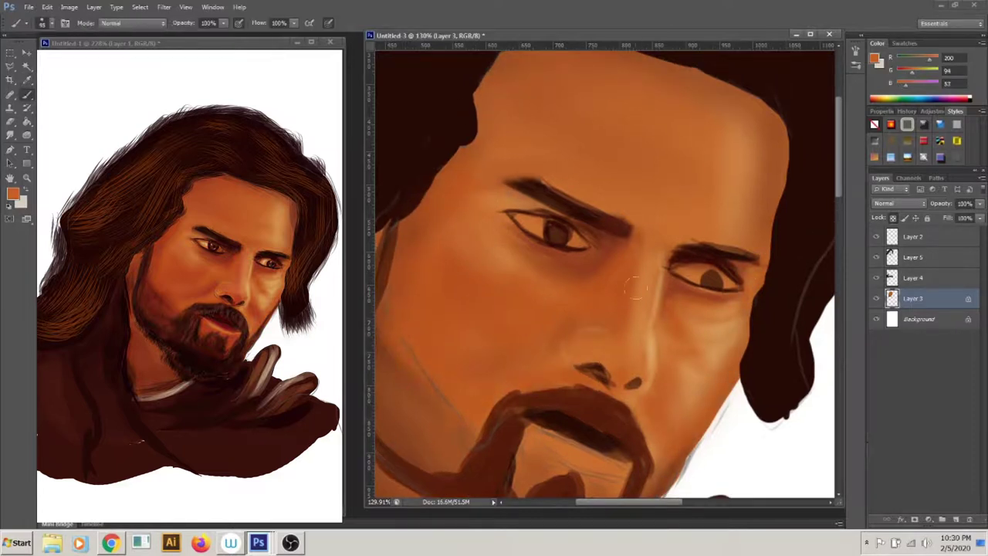
left_click(611, 372, "alt")
key("3")
key("5")
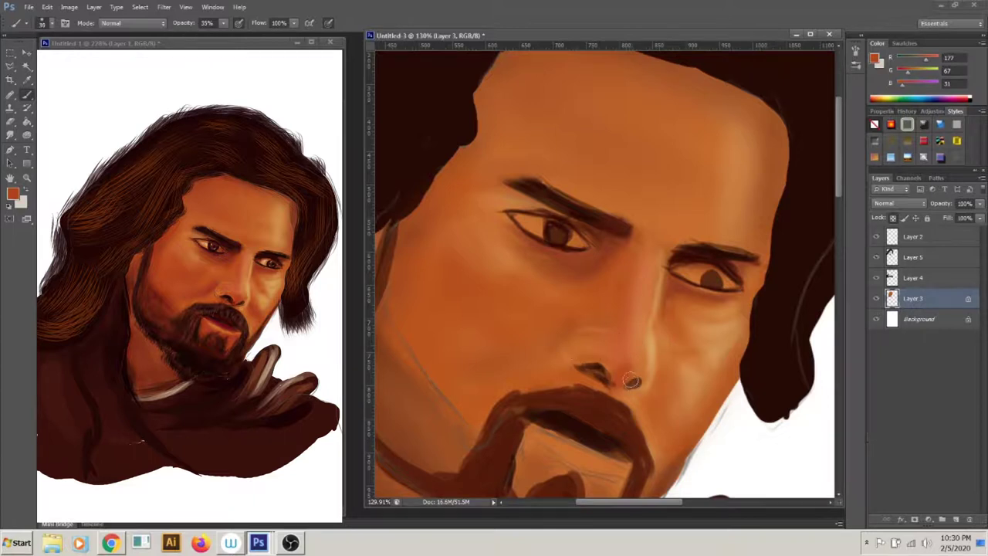
left_click(568, 362, "alt")
left_click(595, 368, "alt")
key("0")
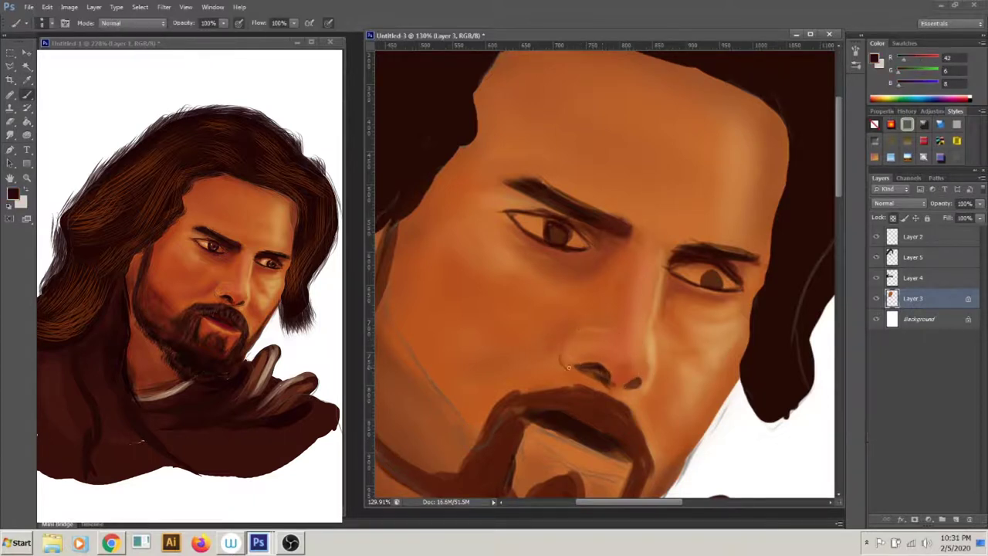
left_click_drag(636, 382, 589, 367)
Glaze soft red-brown shading around the nose at 19% opacity, then sample lighter tan skin tones.
left_click(575, 373, "alt")
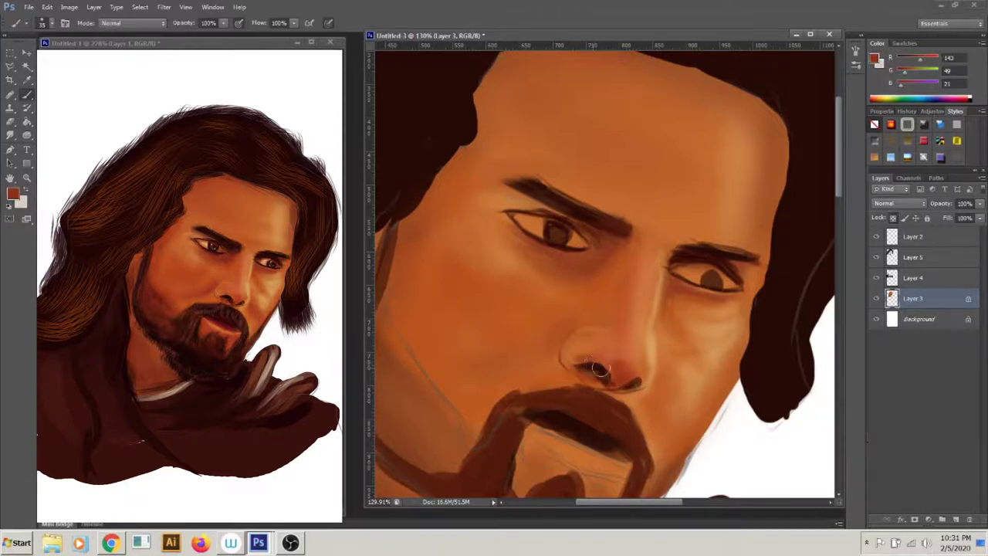
key("1")
key("9")
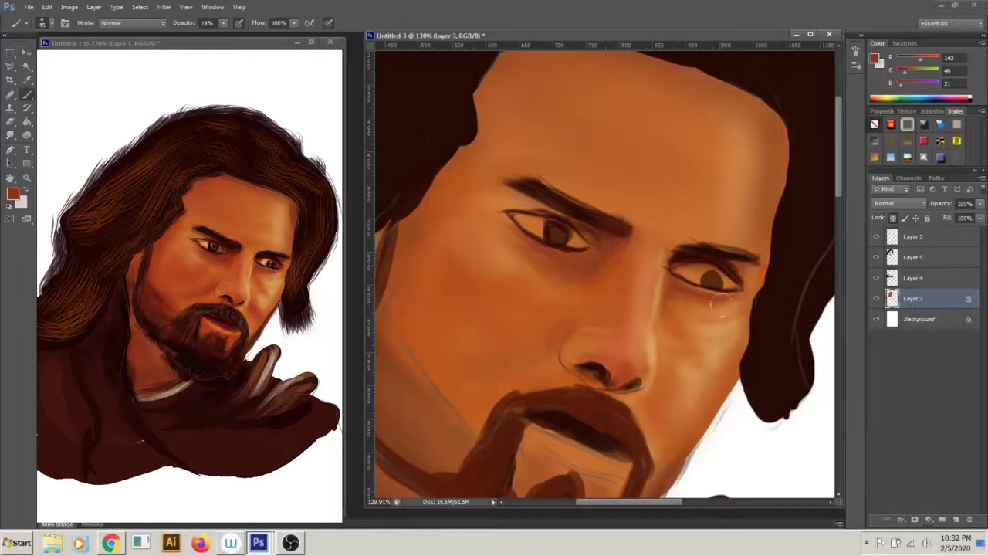
key("bracketleft")
key("bracketleft")
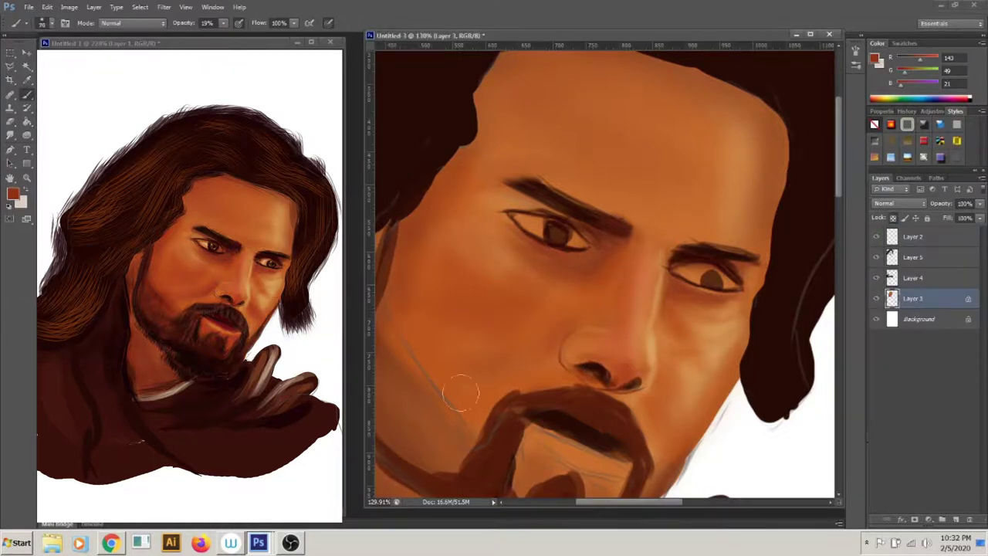
key("bracketright")
key("bracketright")
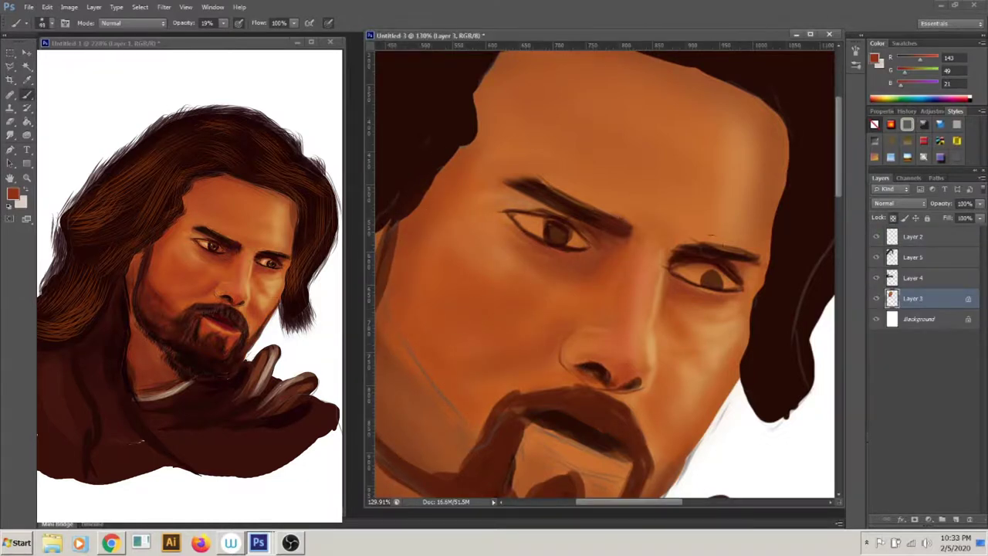
key("ctrl+minus")
key("ctrl+minus")
left_click(577, 185, "alt")
left_click(610, 195, "alt")
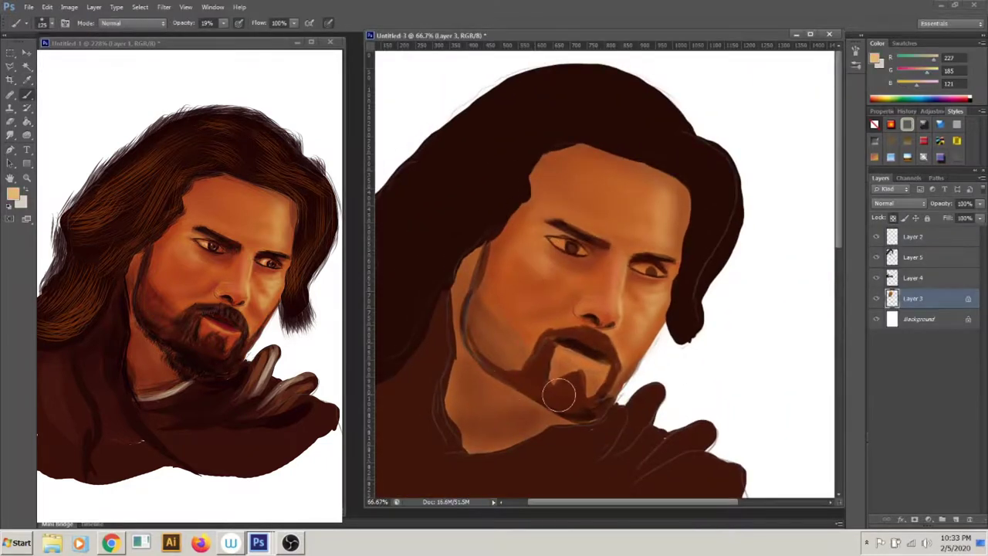
scroll(505, 375, "up", 1, "alt")
scroll(541, 294, "up", 1, "alt")
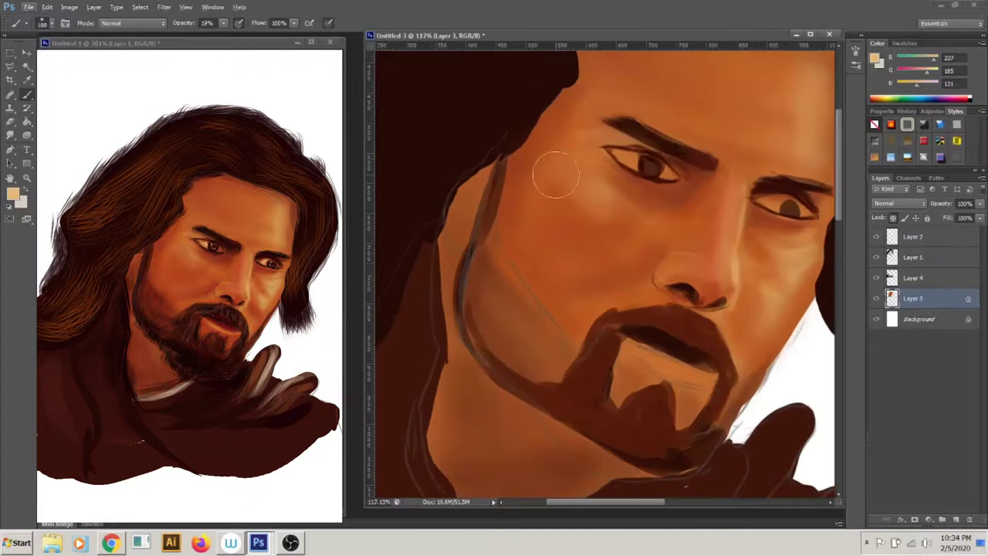
left_click(608, 155, "alt")
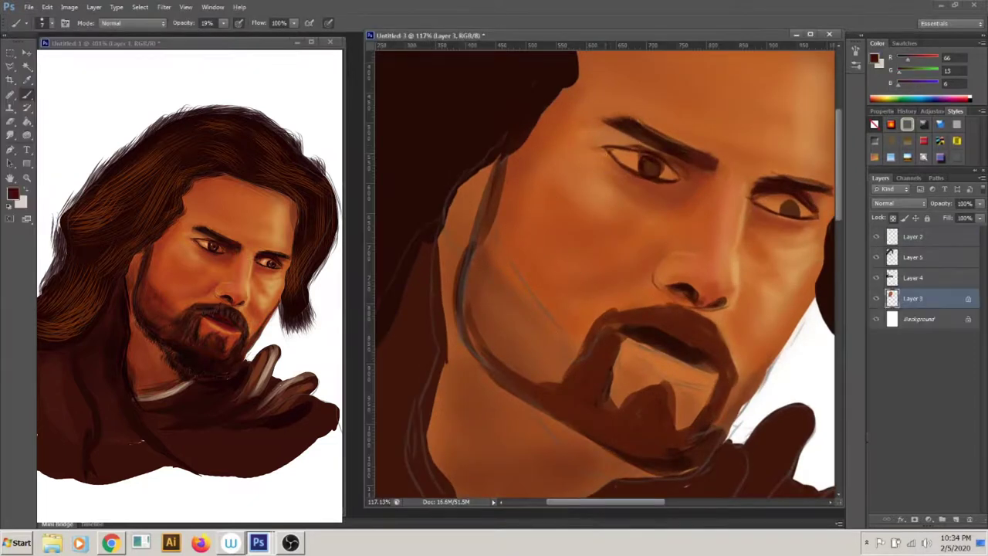
Sample dark and orange-brown tones, then add a new empty layer above Layer 5.
left_click(670, 172, "alt")
left_click(678, 183, "alt")
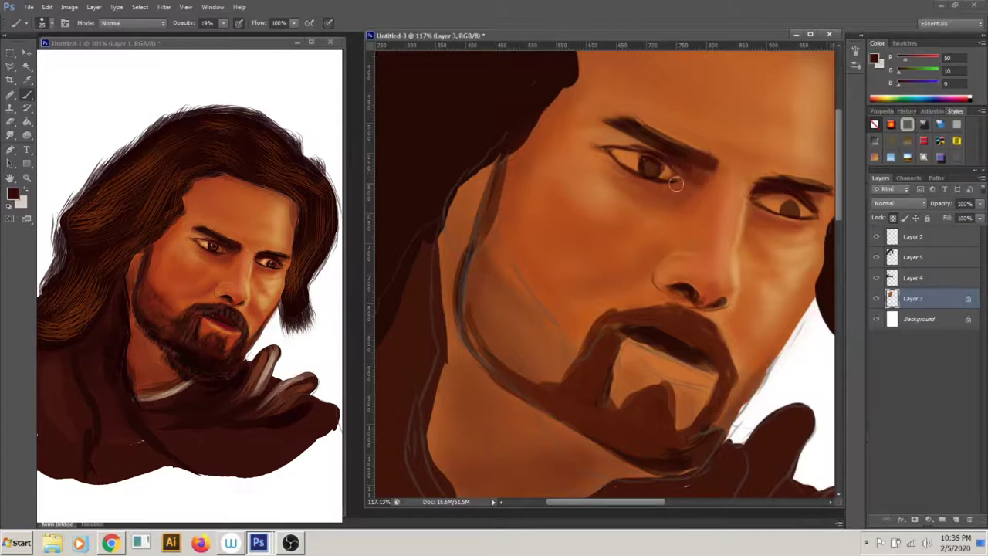
left_click(625, 265, "alt")
left_click_drag(665, 280, 621, 309)
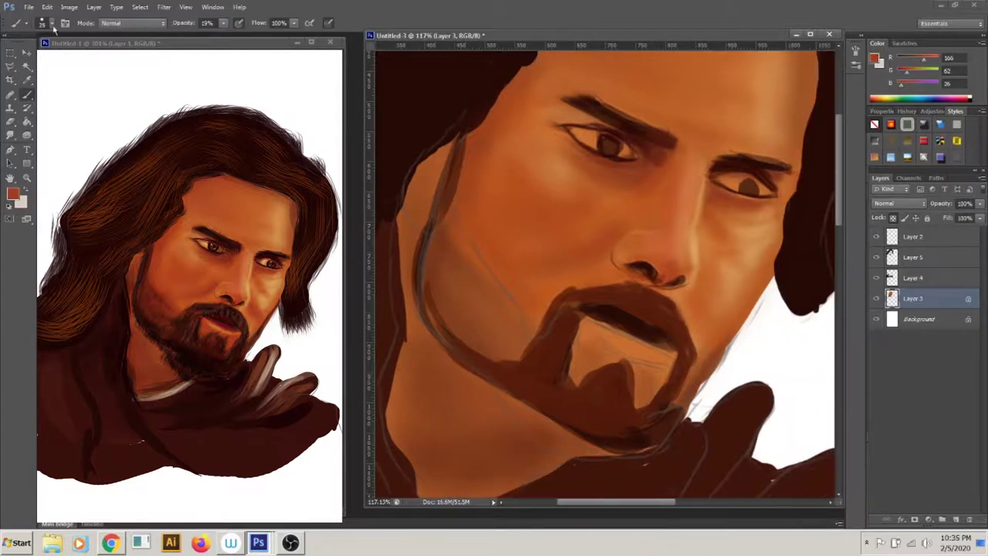
left_click(913, 257)
left_click(955, 520)
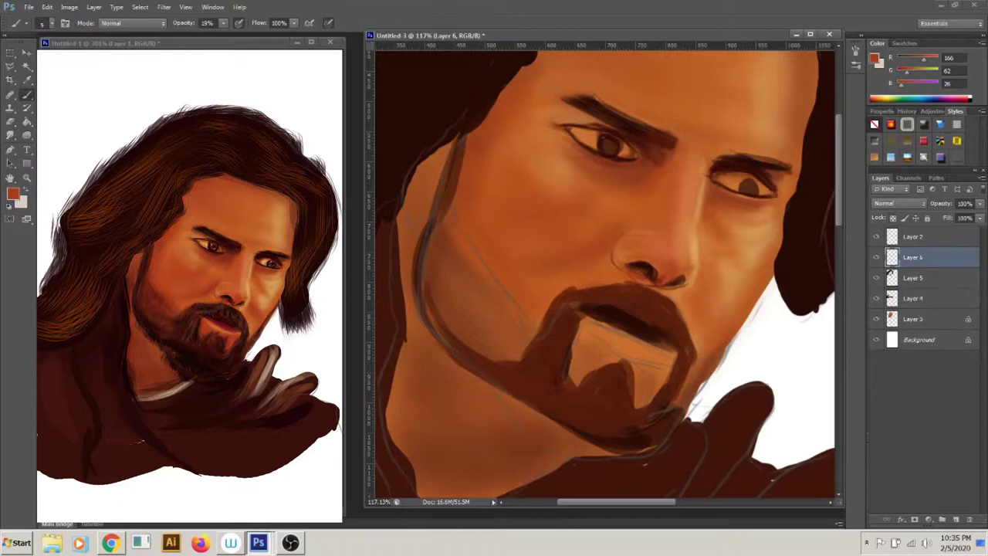
Paint dark brown hair strokes from the mustache down the jawline and into the beard.
left_click(671, 307, "alt")
left_click(51, 23)
left_click(676, 308)
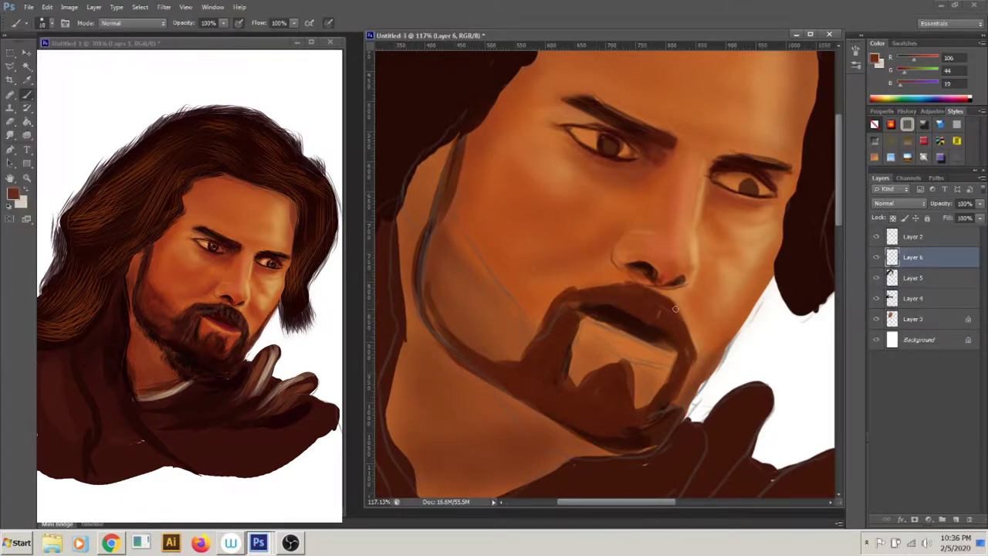
mouse_move(589, 287)
left_mouse_down()
mouse_move(529, 346)
mouse_move(537, 328)
left_mouse_up()
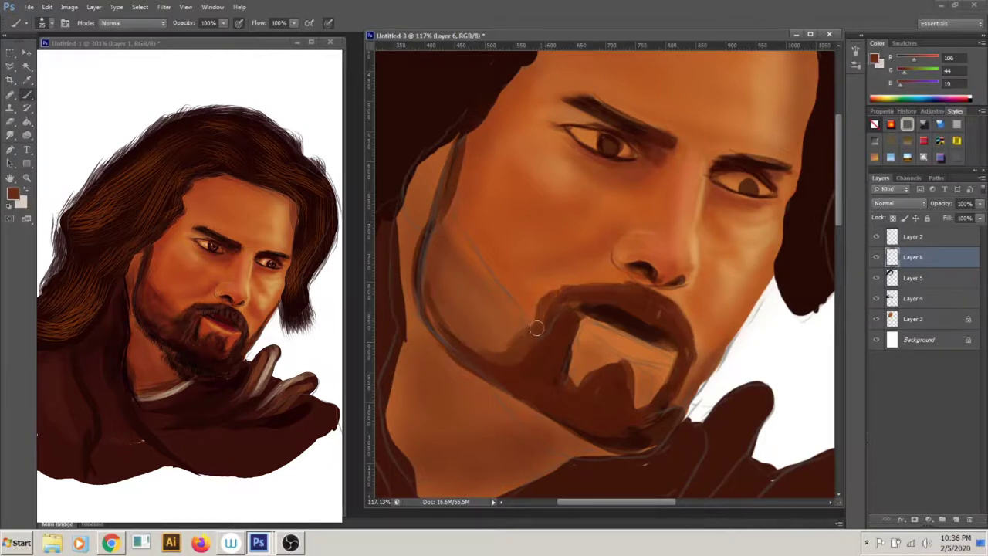
left_click_drag(704, 371, 725, 343)
left_click_drag(768, 286, 711, 369)
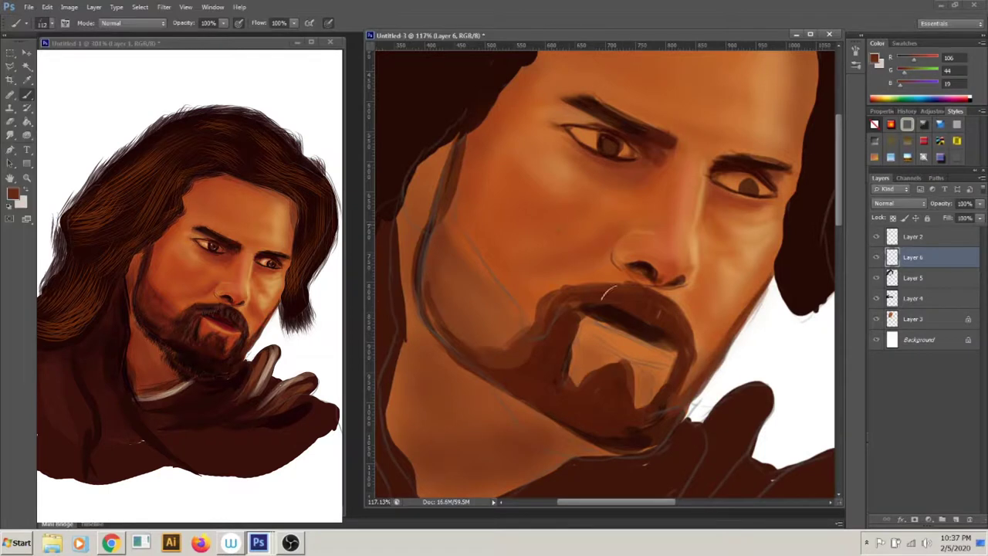
mouse_move(680, 382)
left_mouse_down()
mouse_move(654, 295)
mouse_move(587, 303)
mouse_move(534, 372)
left_mouse_up()
On Layer 2, darken the chin and the beard's left side with deep browns.
key("alt+bracketleft")
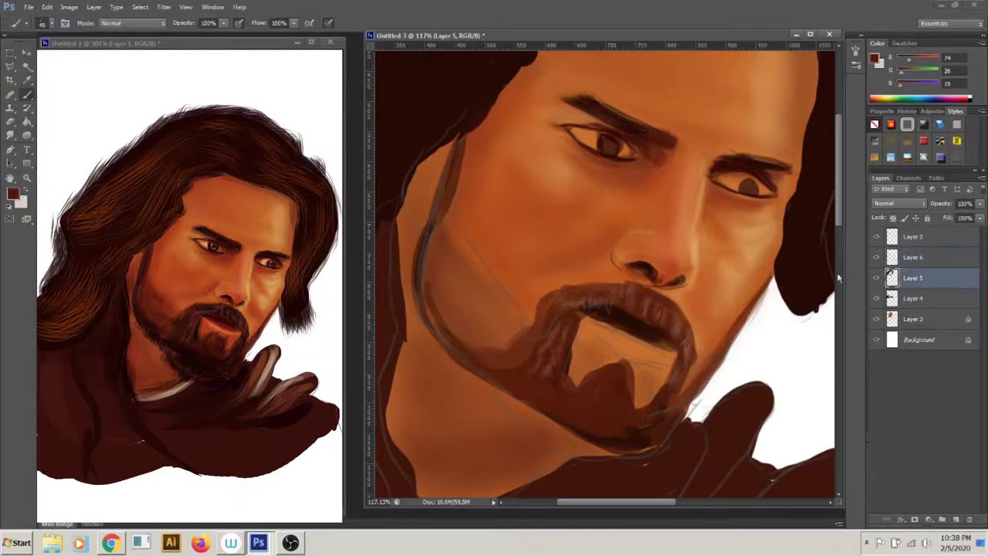
key("alt+bracketright")
key("alt+bracketright")
left_click(606, 374, "alt")
mouse_move(606, 374)
left_mouse_down()
mouse_move(586, 386)
mouse_move(575, 380)
left_mouse_up()
left_click(614, 366, "alt")
left_click_drag(637, 370, 634, 399)
left_click_drag(688, 366, 647, 410)
Add dark hairs under the mustache and along the left jaw, with faint 19% strokes at the end.
left_click_drag(533, 307, 494, 351)
mouse_move(606, 405)
left_mouse_down()
mouse_move(579, 378)
mouse_move(641, 390)
left_mouse_up()
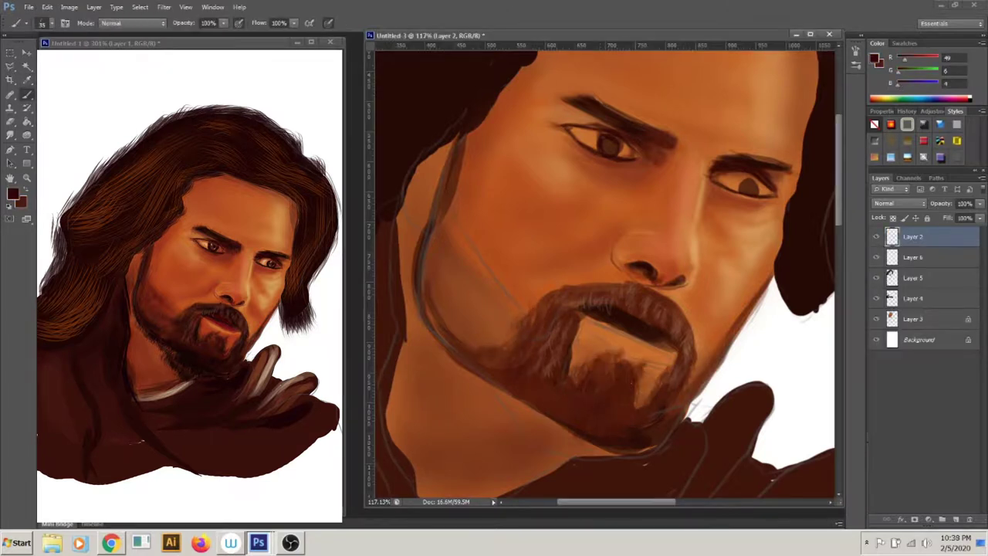
left_click_drag(525, 328, 572, 379)
left_click_drag(473, 318, 509, 346)
key("1")
key("9")
left_click_drag(442, 219, 463, 332)
Erase the dark chin strokes below the mustache, then shade the left jaw and cheek.
key("e")
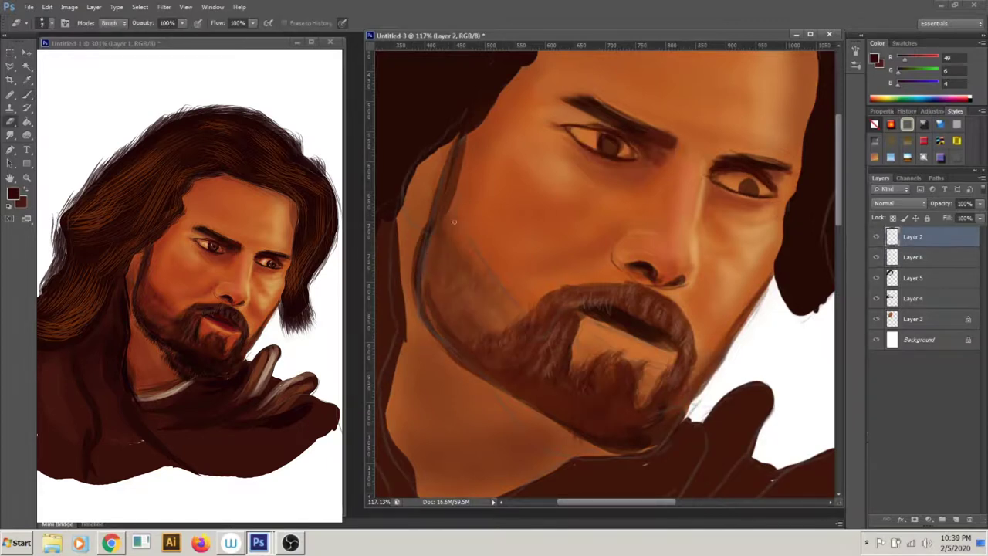
left_click_drag(652, 330, 597, 345)
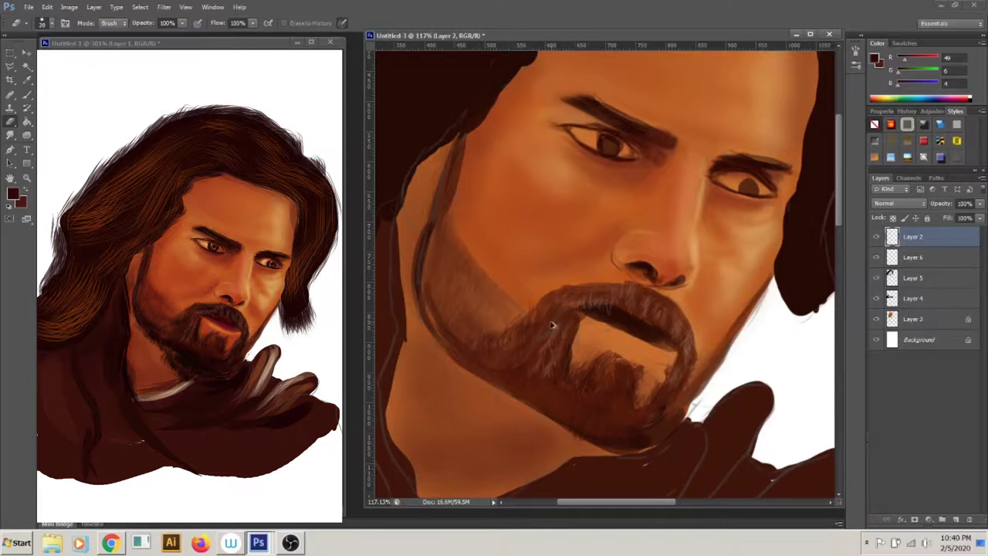
key("b")
left_click_drag(479, 312, 506, 329)
left_click_drag(453, 222, 509, 293)
left_click_drag(479, 258, 525, 312)
left_click_drag(455, 289, 501, 328)
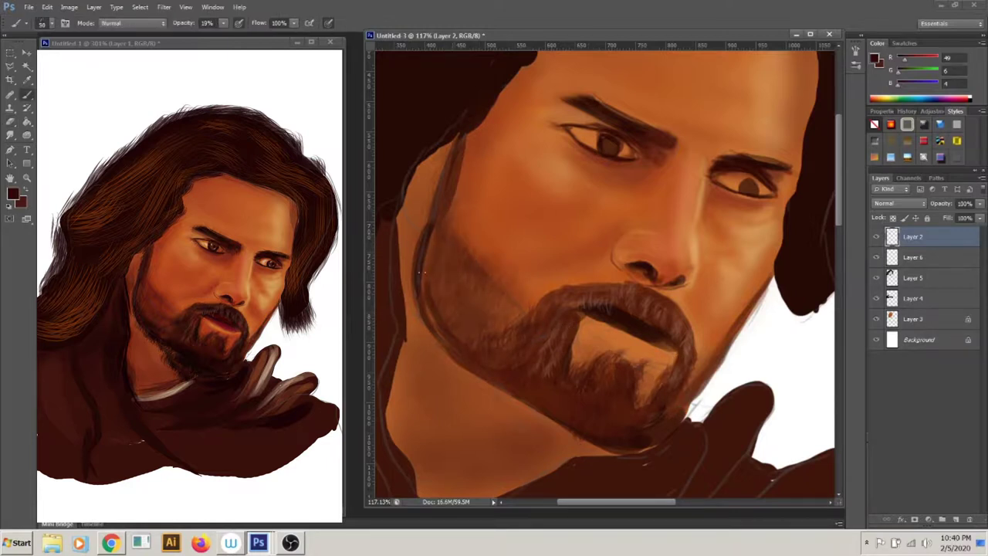
Use black to deepen the shadows on the chin, beard edges and top edge of the mustache.
left_click(621, 321, "alt")
key("ctrl+z")
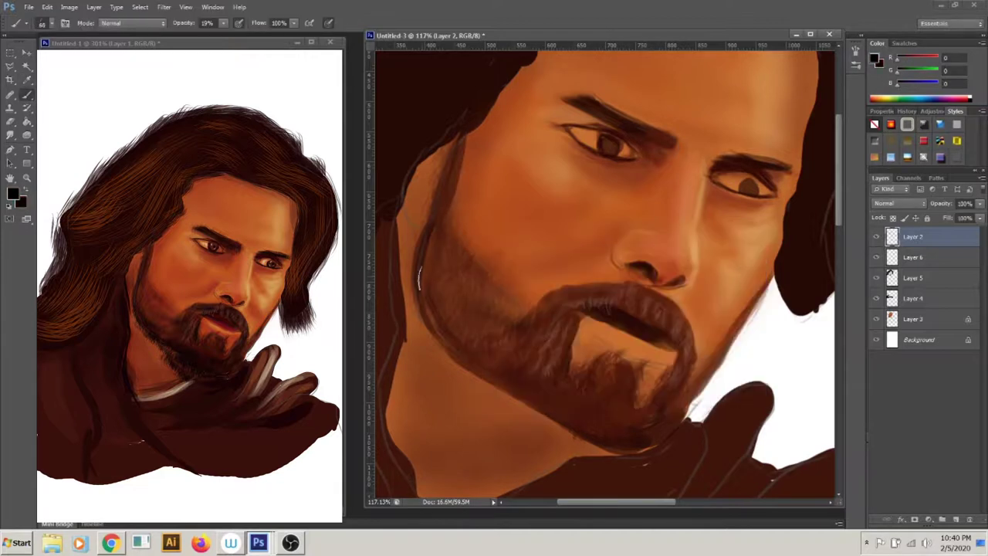
left_click_drag(570, 420, 587, 451)
left_click_drag(542, 329, 505, 348)
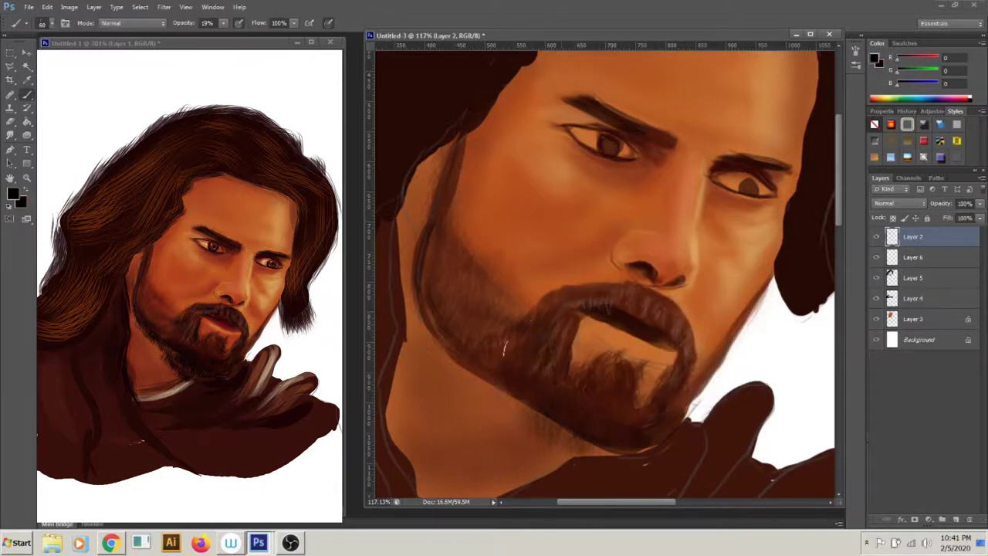
left_click_drag(570, 340, 577, 363)
left_click_drag(651, 292, 530, 306)
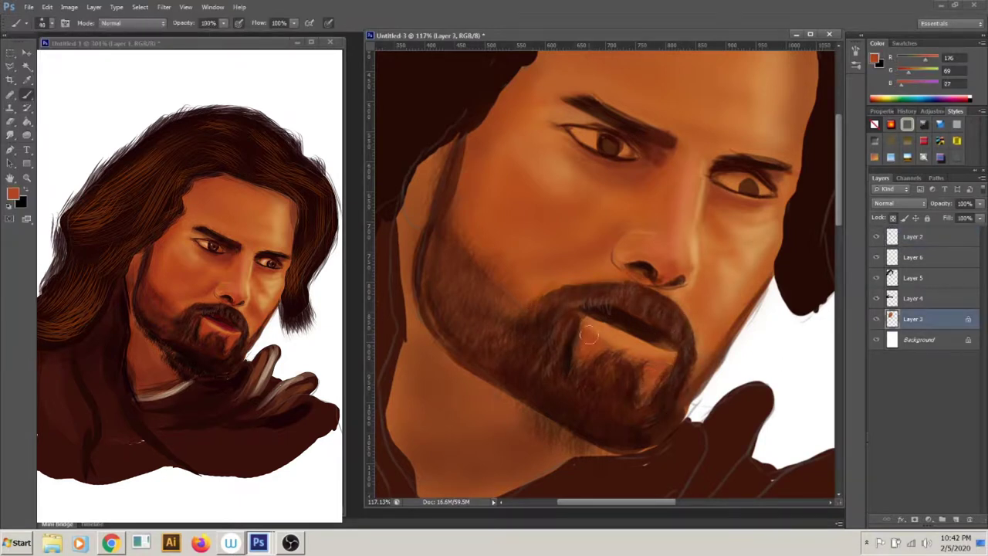
On Layer 5, paint dark red along the lower lip and darken the beard's lower jaw edge.
key("bracketleft")
key("bracketleft")
left_click(615, 327, "alt")
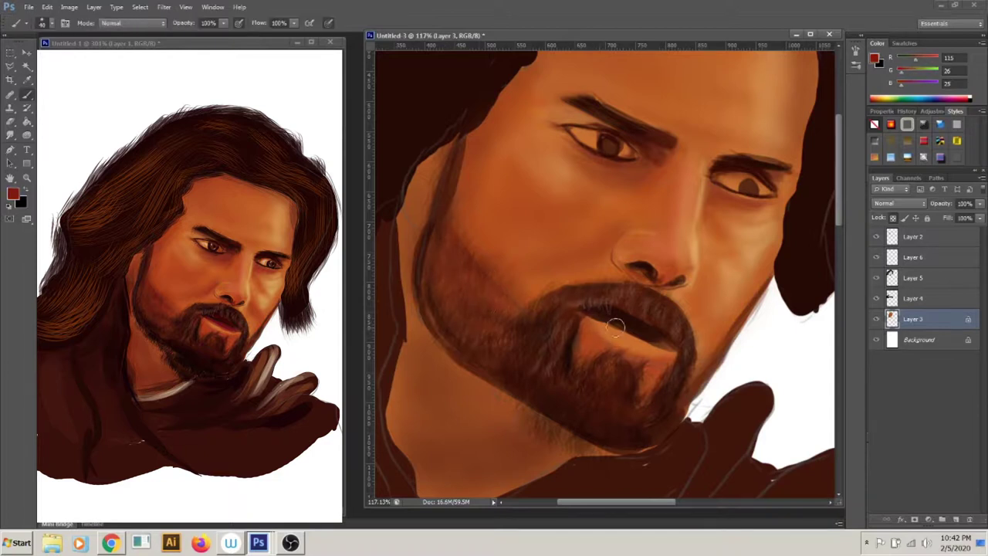
key("alt+bracketright")
key("alt+bracketright")
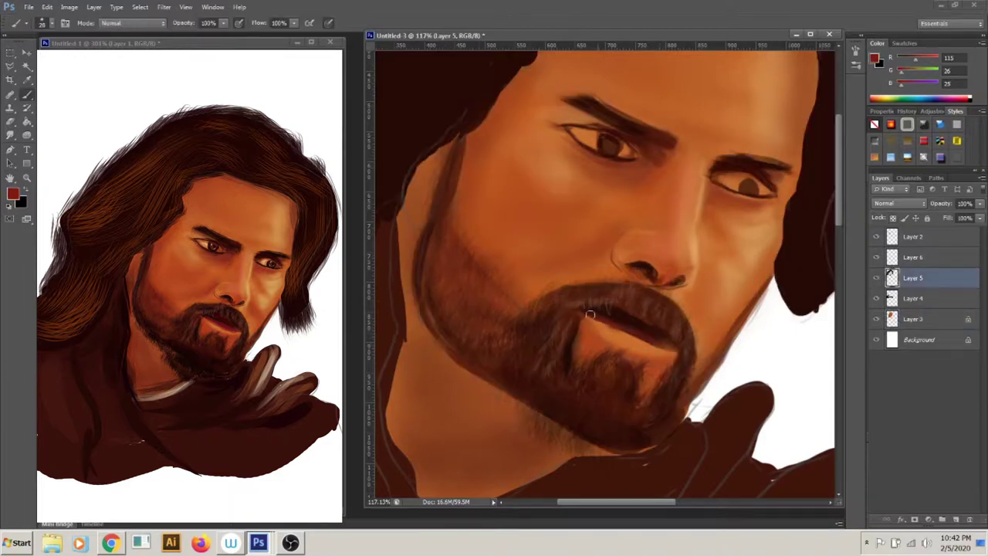
left_click_drag(589, 314, 671, 355)
left_click(650, 328, "alt")
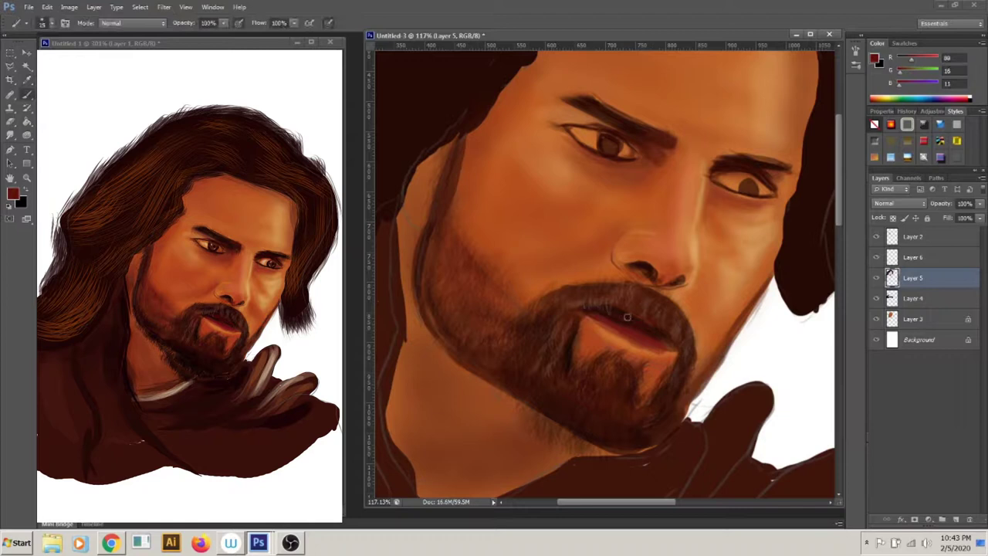
left_click(470, 301, "alt")
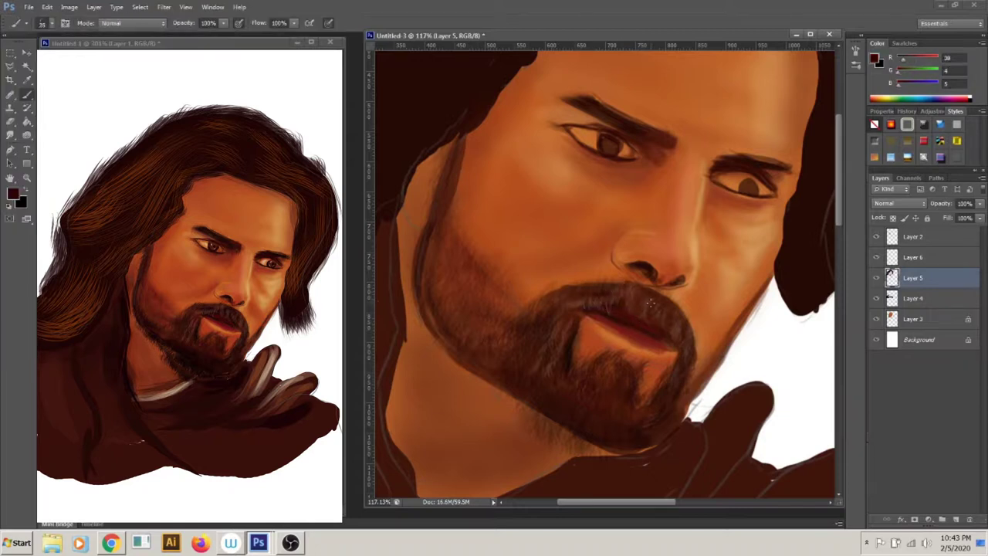
left_click_drag(687, 352, 611, 434)
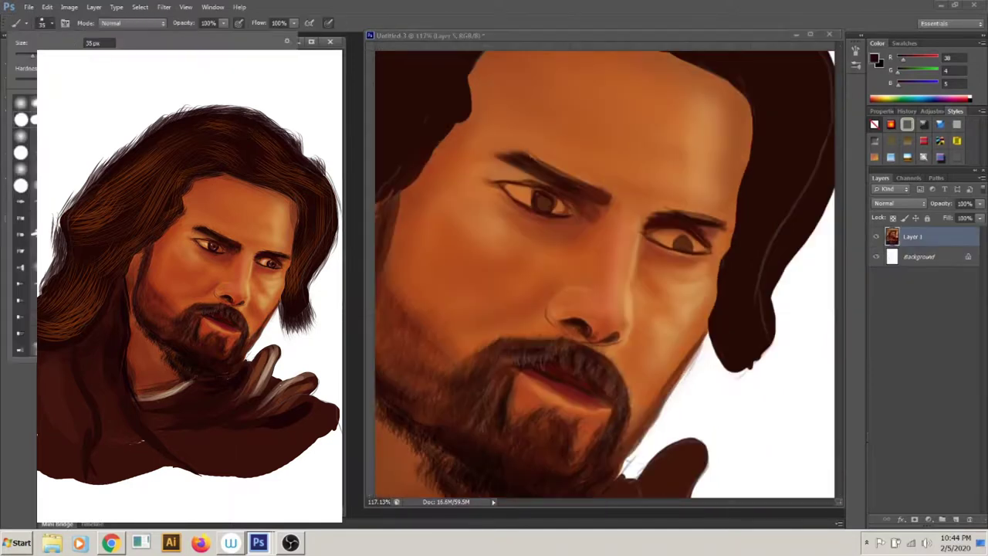
Darken the right iris and pupil, then paint a thin dark red stroke on the eyebrow.
left_click_drag(679, 243, 685, 241)
left_click(674, 243, "alt")
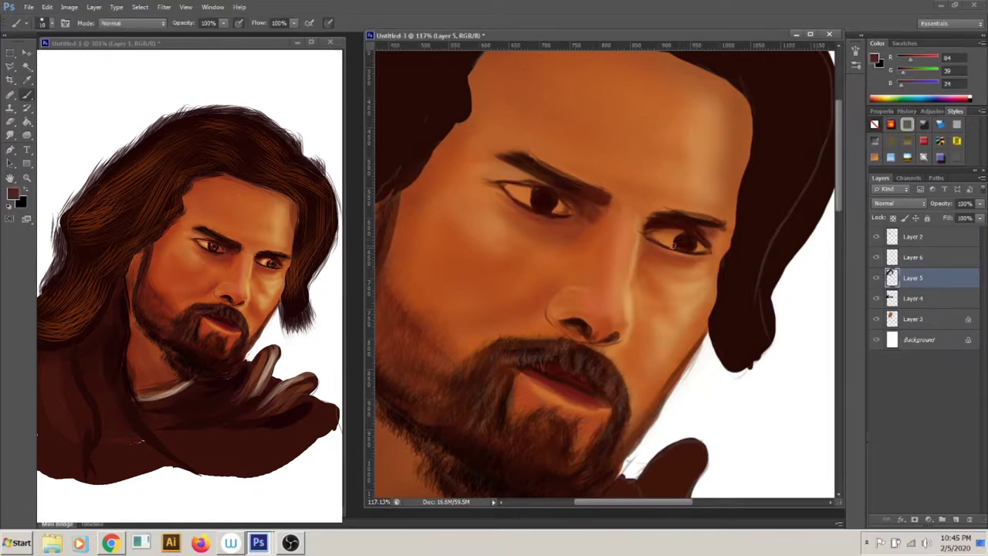
key("bracketright")
key("alt+shift+bracketright")
left_click(545, 201, "alt")
key("d")
key("x")
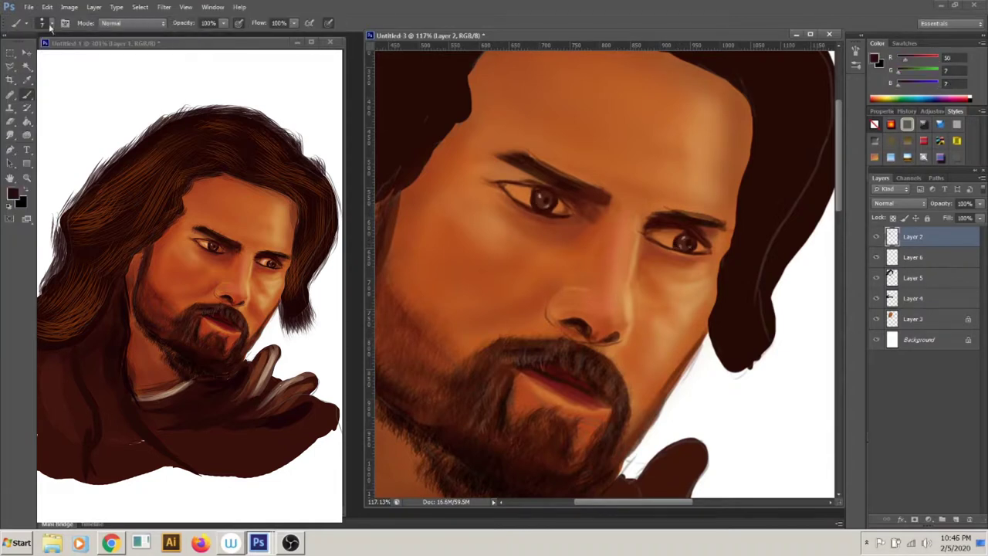
left_click(605, 188, "alt")
mouse_move(576, 174)
left_mouse_down()
mouse_move(574, 205)
mouse_move(484, 157)
left_mouse_up()
Darken the jaw edge down toward the neck in black, then sample orange and brown tones at 35% opacity.
left_click(741, 254)
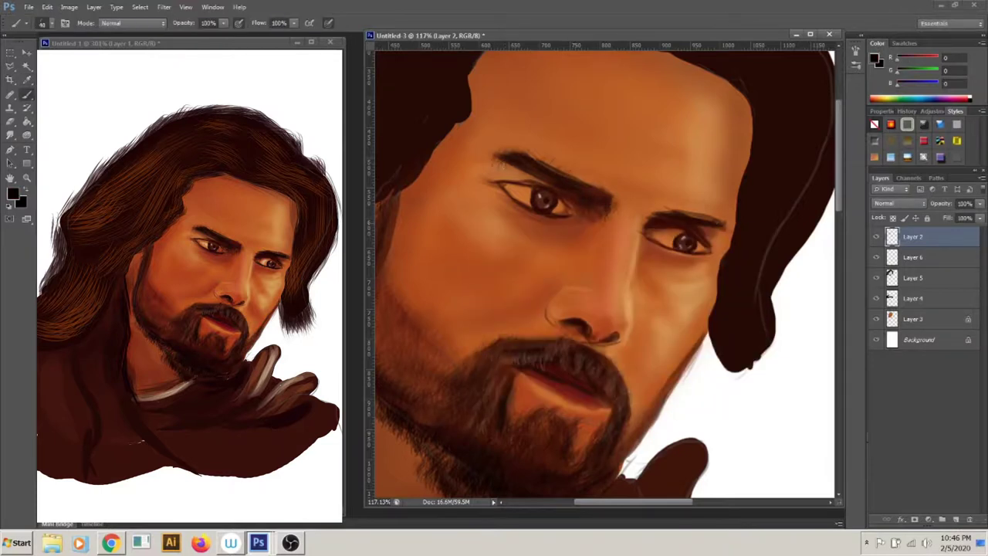
left_click_drag(690, 337, 621, 441)
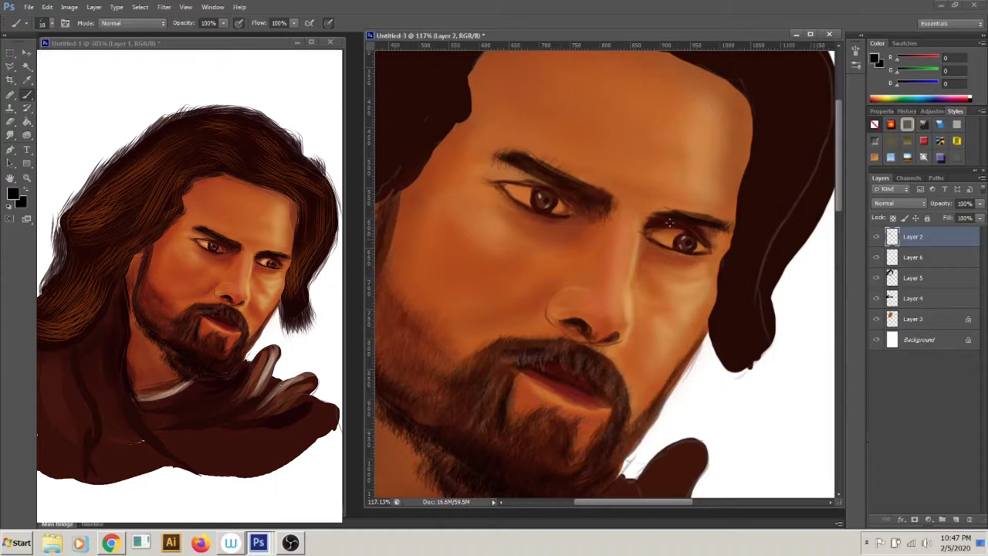
key("d")
key("x")
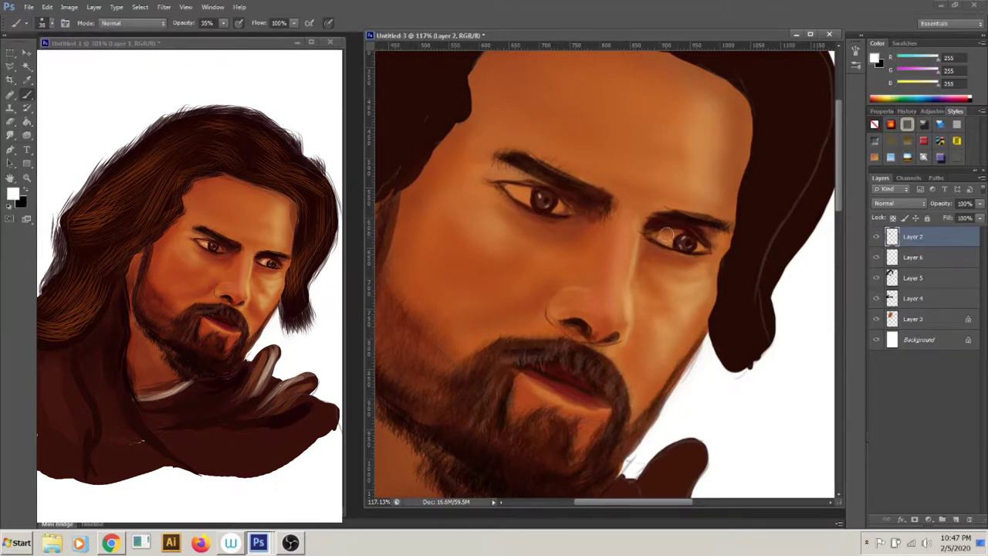
left_click(700, 242, "alt")
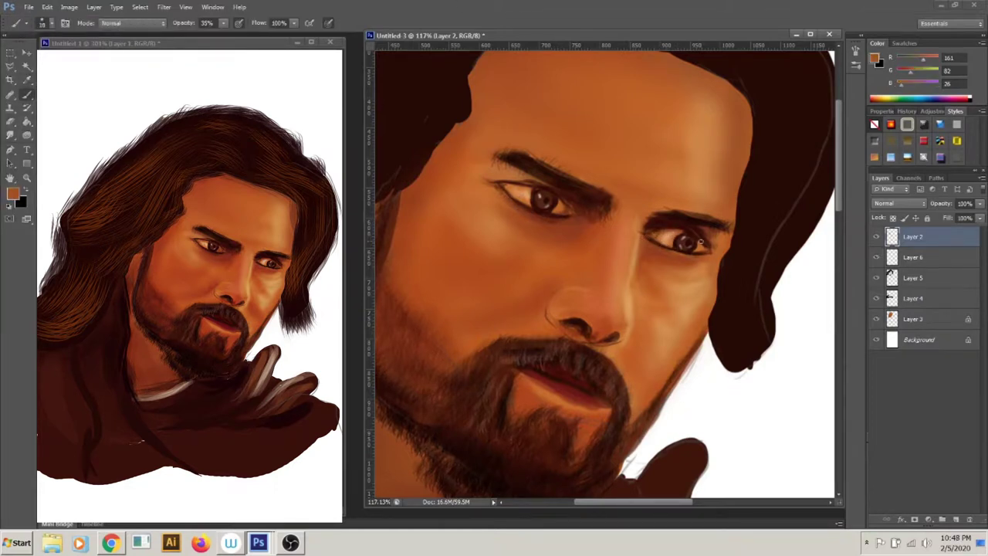
left_click(698, 244, "alt")
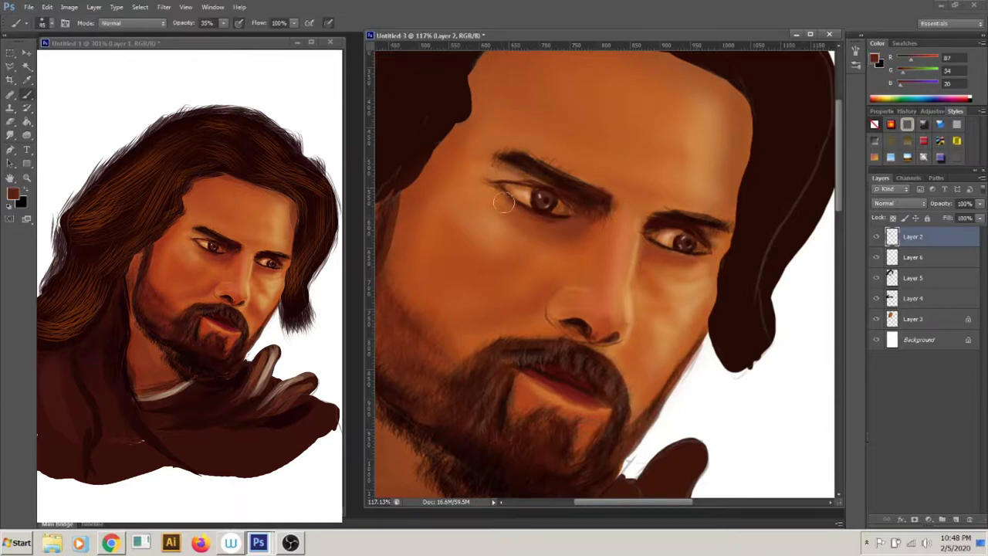
key("bracketright")
key("bracketright")
key("bracketright")
left_click(625, 345, "alt")
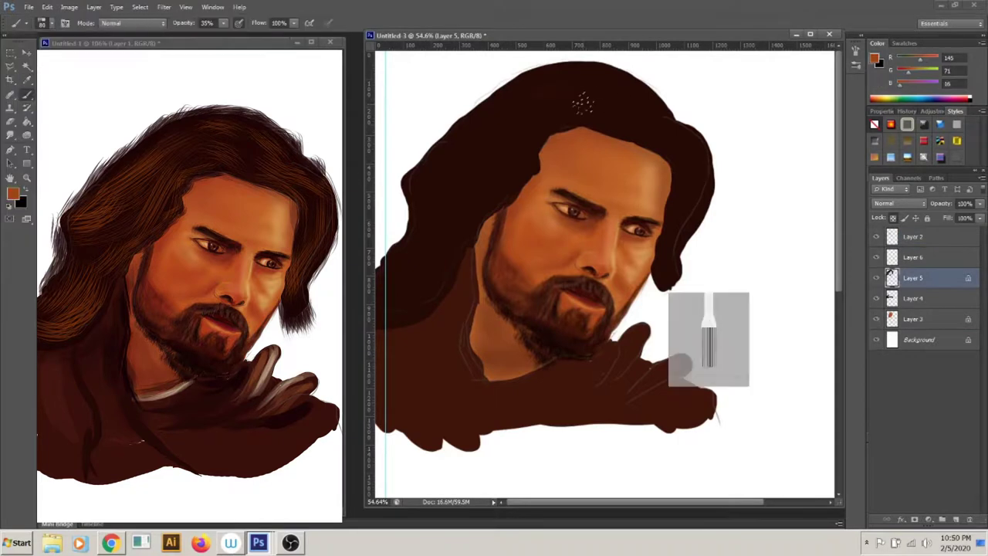
Paint fine light orange strands across the crown, left and right sides of the hair.
left_click_drag(498, 130, 433, 185)
left_click_drag(463, 150, 648, 77)
left_click_drag(695, 123, 675, 262)
left_click_drag(533, 127, 435, 194)
left_click_drag(448, 146, 382, 290)
left_click_drag(452, 247, 378, 317)
left_click_drag(529, 170, 467, 235)
left_click_drag(579, 120, 521, 181)
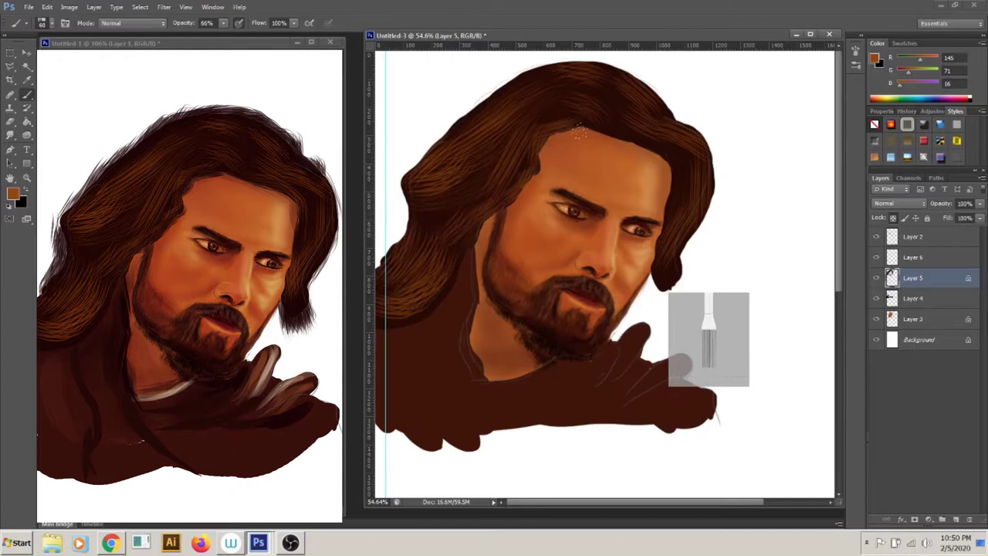
left_click_drag(671, 131, 609, 162)
left_click_drag(658, 158, 662, 240)
Add near-black strands along the top, left edge and hairline, then lower opacity to 26% on Layer 3.
left_click(666, 263, "alt")
mouse_move(683, 305)
left_mouse_down()
mouse_move(671, 274)
mouse_move(686, 244)
mouse_move(660, 89)
mouse_move(541, 61)
mouse_move(406, 180)
left_mouse_up()
key("ctrl+z")
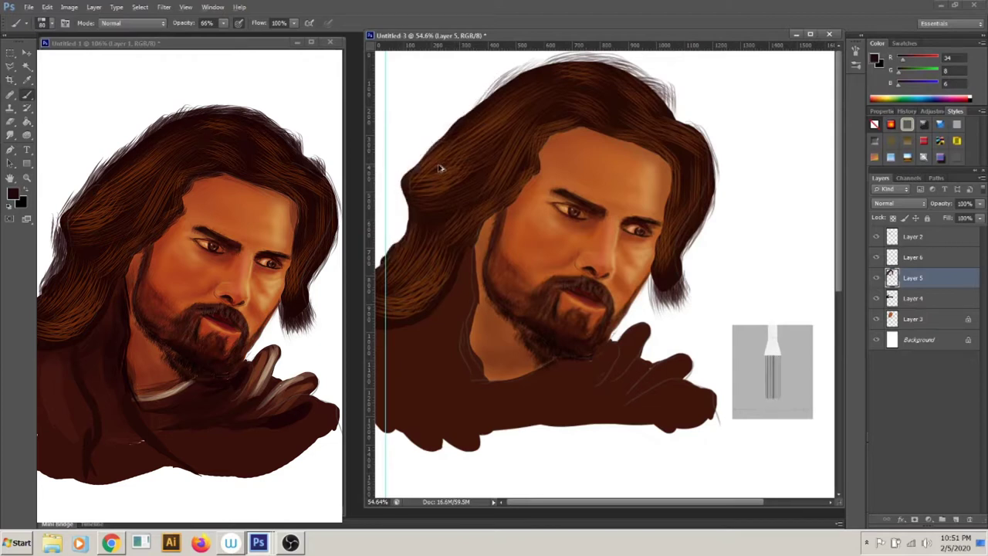
mouse_move(650, 66)
left_mouse_down()
mouse_move(525, 57)
mouse_move(417, 166)
mouse_move(380, 263)
left_mouse_up()
left_click_drag(660, 81, 533, 60)
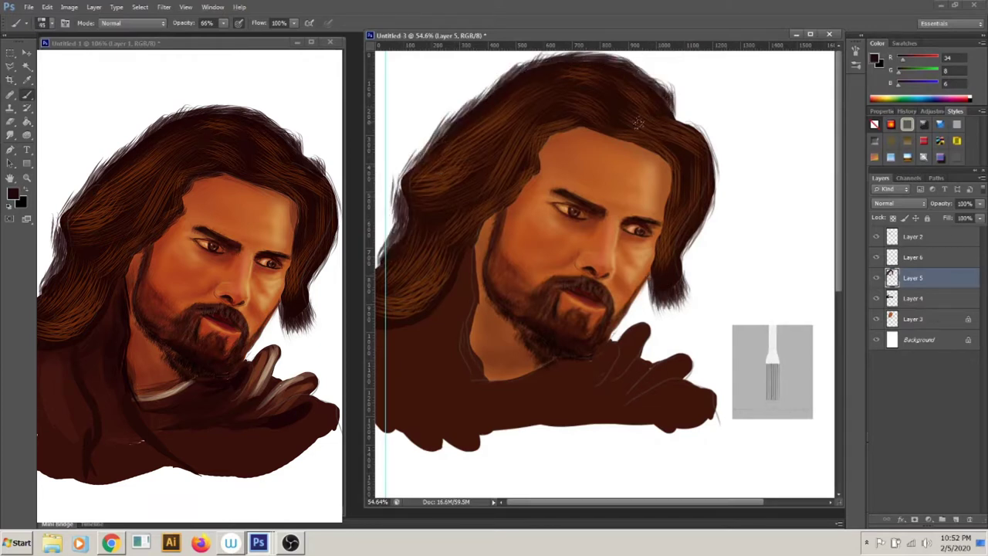
mouse_move(532, 143)
left_mouse_down()
mouse_move(664, 159)
mouse_move(673, 199)
mouse_move(667, 165)
left_mouse_up()
key("2")
key("6")
key("alt+bracketleft")
key("alt+bracketleft")
key("i")
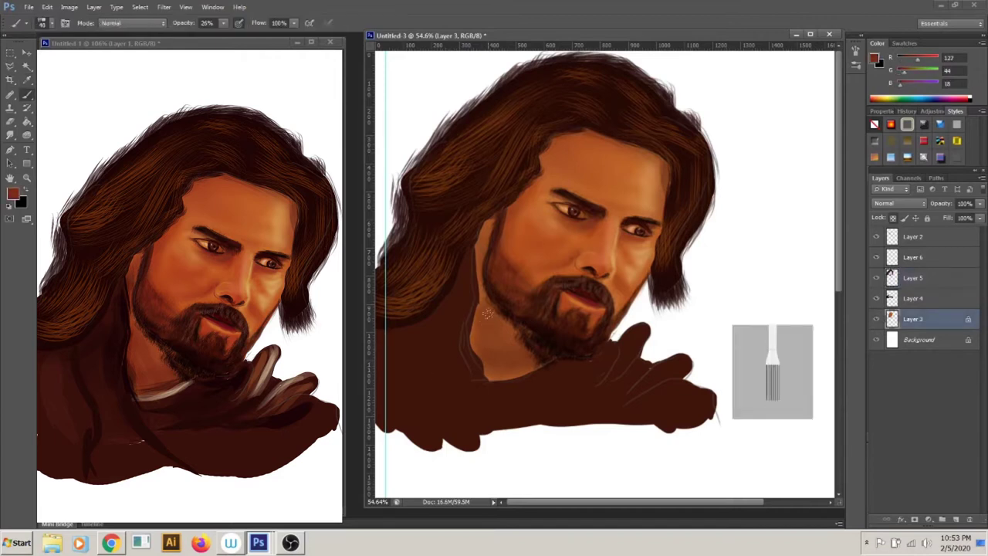
left_click(479, 286)
On Layer 5, paint light highlights across the hand and below the chin.
key("b")
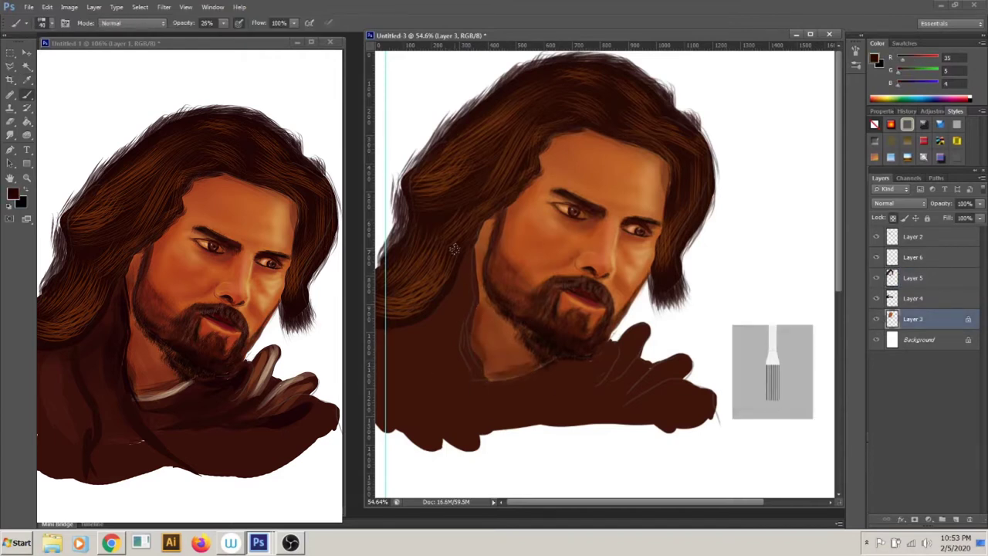
left_click(50, 26)
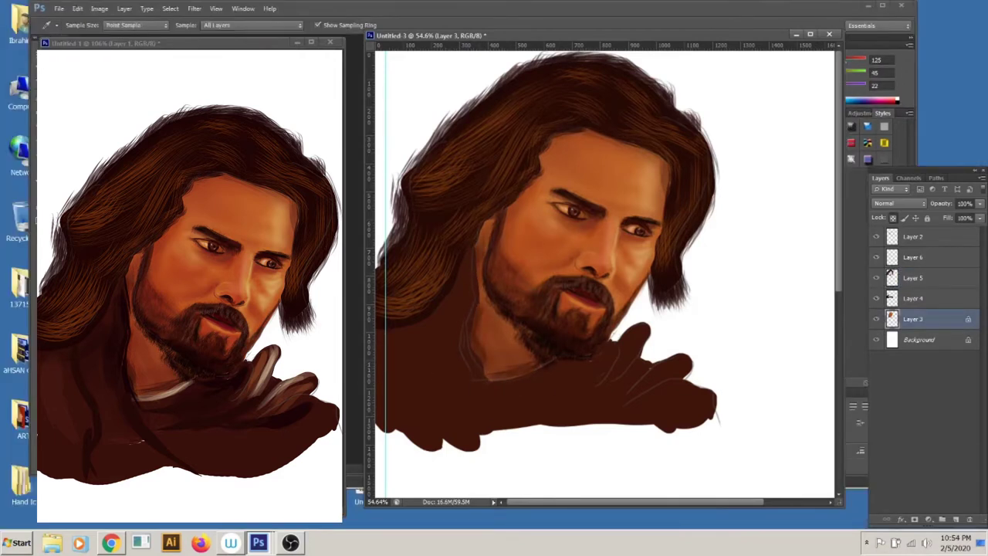
key("alt+bracketright")
key("alt+bracketright")
left_click_drag(647, 328, 618, 382)
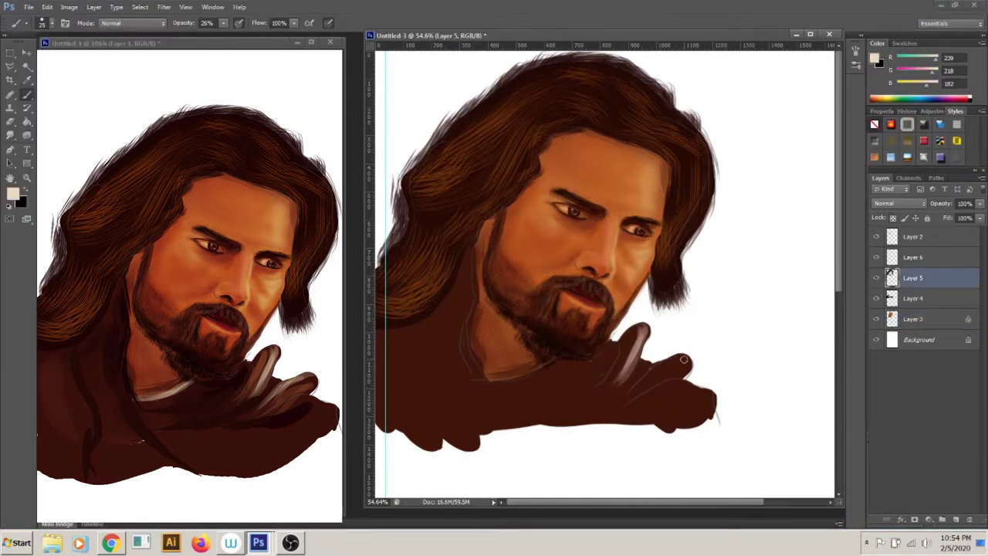
left_click_drag(687, 359, 626, 394)
left_click_drag(478, 382, 590, 354)
On Layer 2, darken the area under the hand in very dark brown and lower brush opacity to about 17%.
left_click(587, 361, "alt")
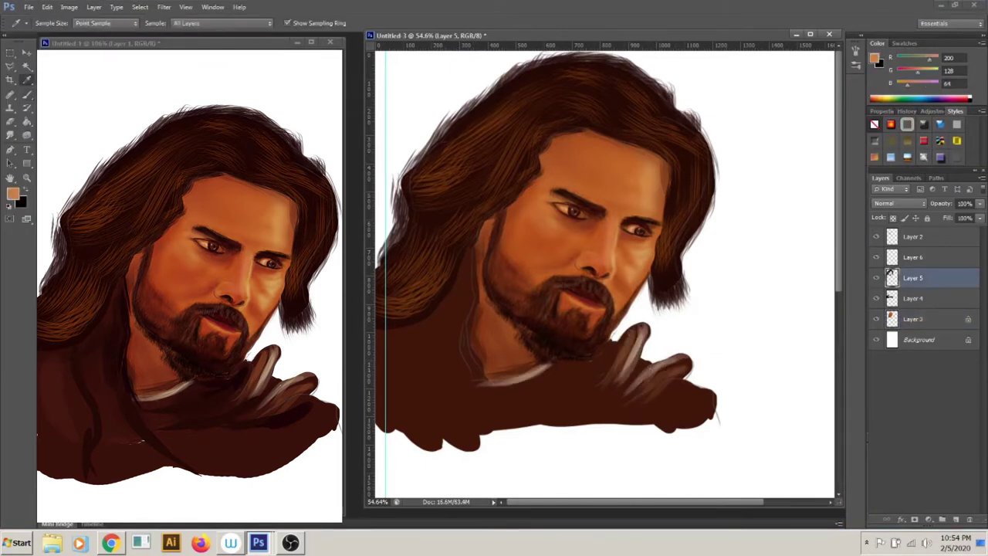
key("alt+bracketright")
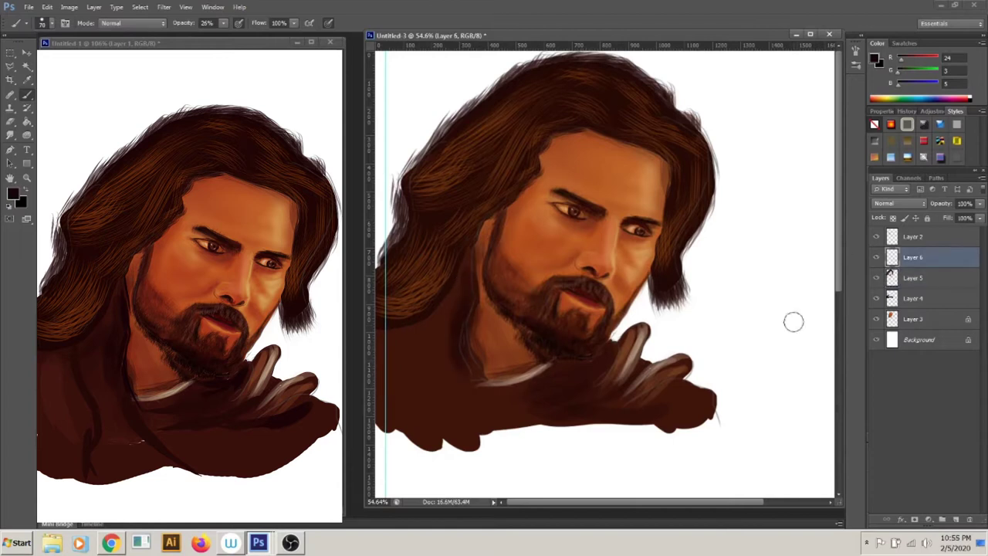
key("alt+bracketright")
key("e")
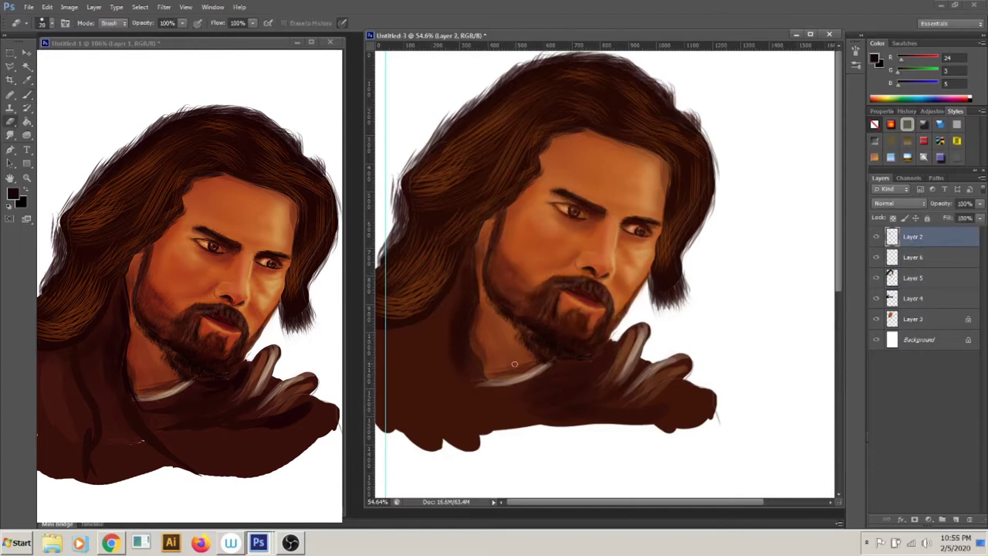
key("b")
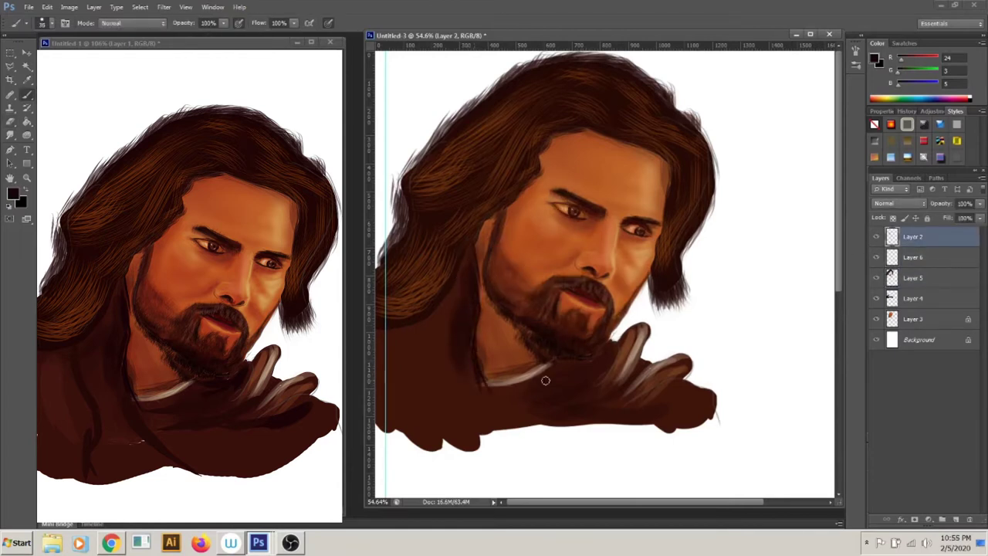
key("bracketright")
key("bracketright")
key("bracketright")
left_click_drag(545, 380, 523, 390)
left_click_drag(223, 24, 177, 34)
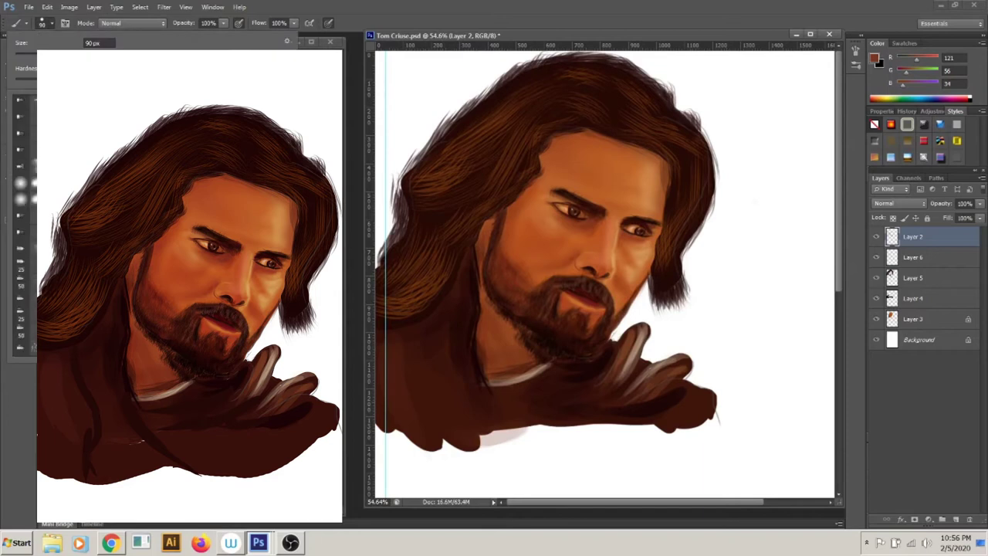
key("Return")
Hatch light and dark strokes along the bottom, extending the dark clothing to the canvas edge.
left_click_drag(417, 440, 517, 444)
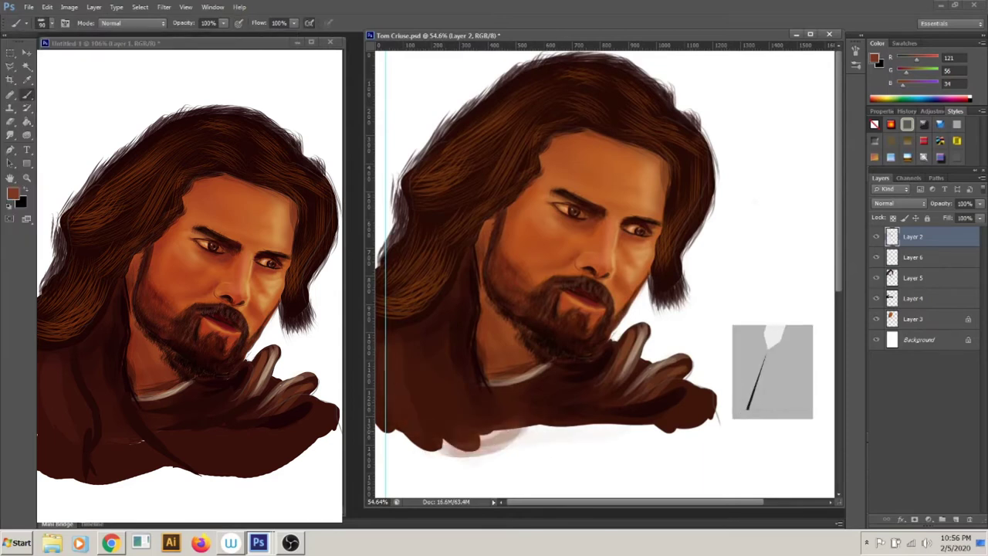
left_click_drag(389, 443, 676, 440)
left_click(52, 23)
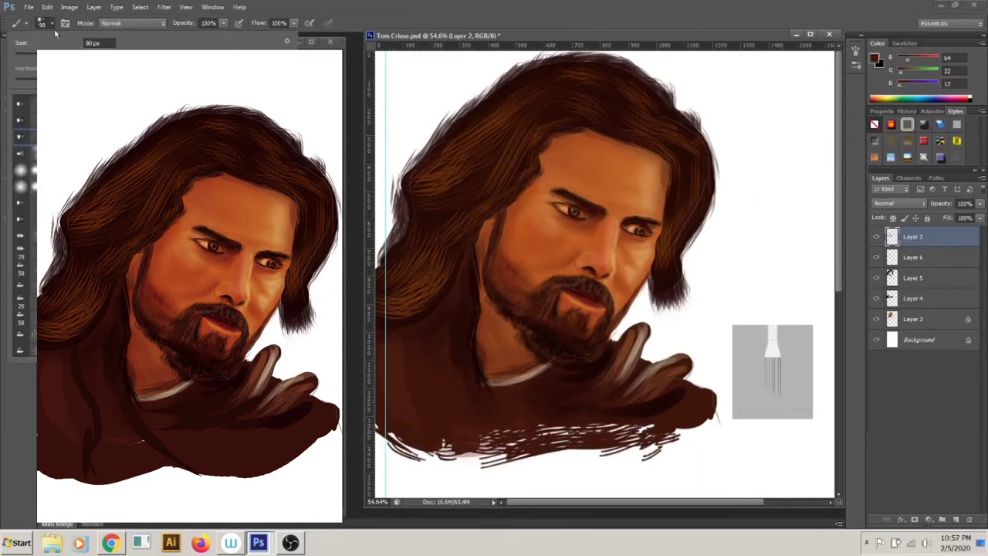
key("Return")
left_click_drag(379, 463, 551, 426)
left_click_drag(687, 448, 409, 463)
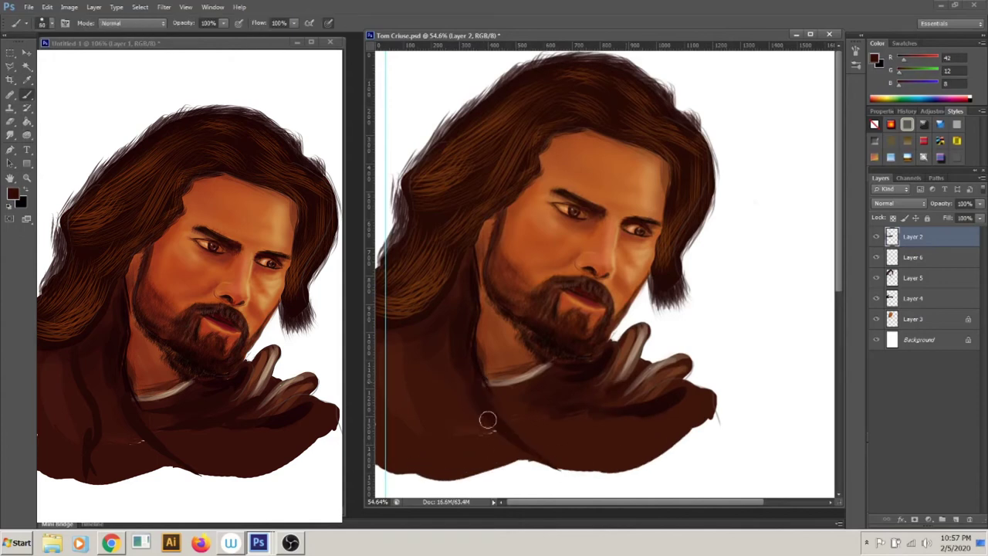
Group the painting layers, duplicate the group, merge the copy, and open Curves to brighten it.
key("ctrl+alt+a")
key("ctrl+g")
key("ctrl+j")
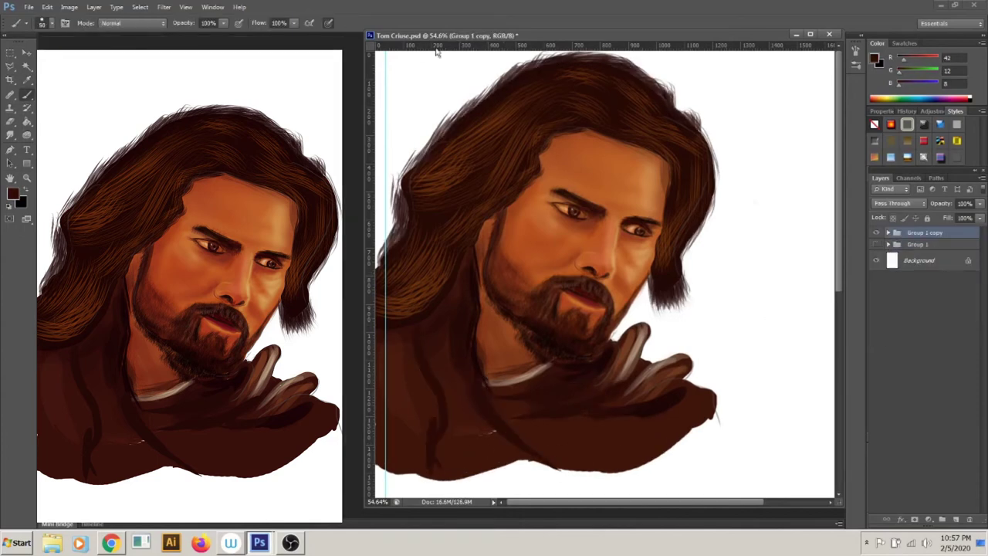
key("ctrl+e")
key("ctrl+m")
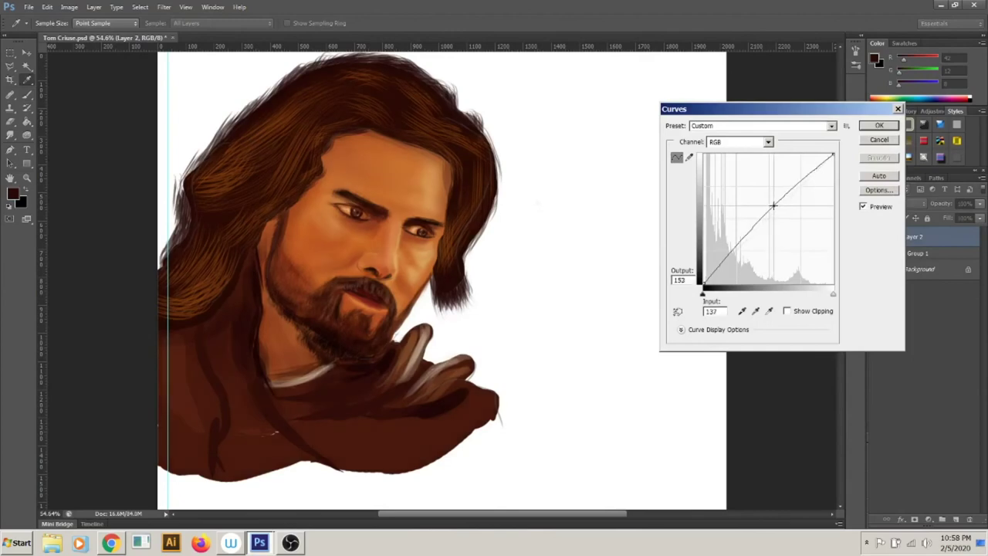